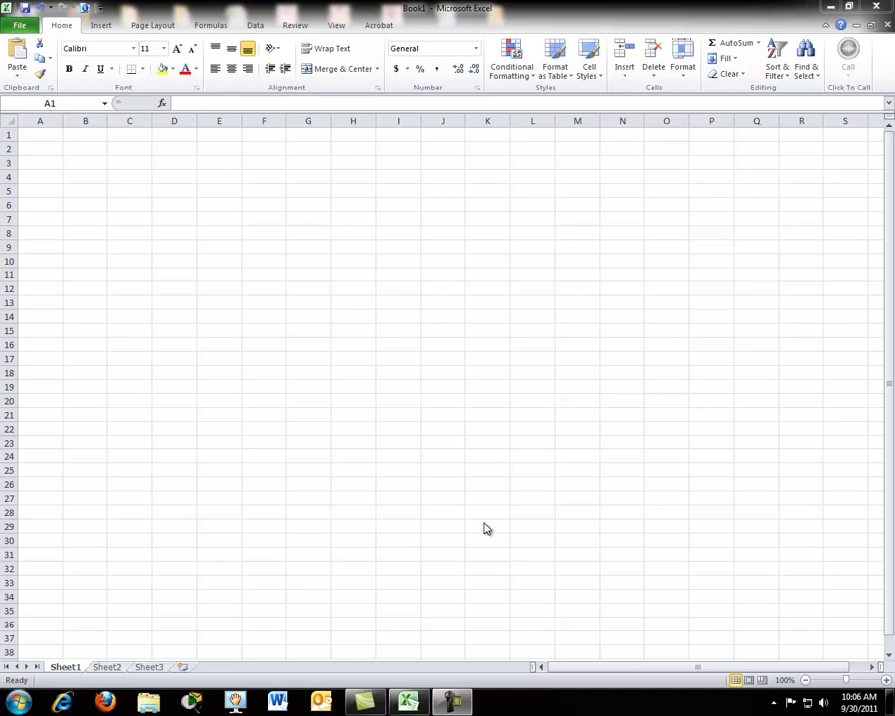
# Enter the title 'CIS120L Gradebook' in cell A1.
pyautogui.click(50, 135)
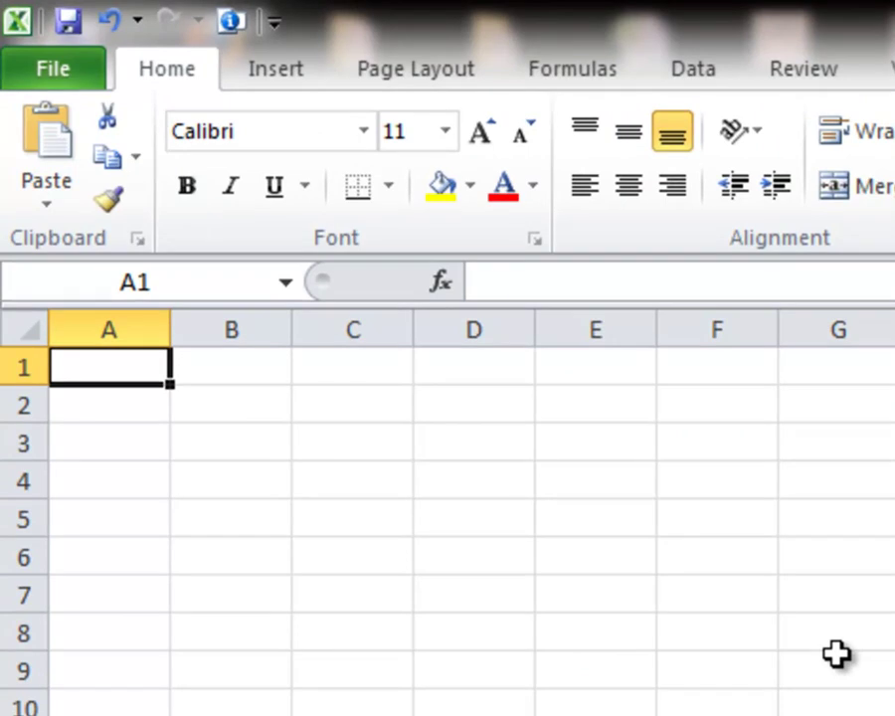
pyautogui.write('CIS120L')
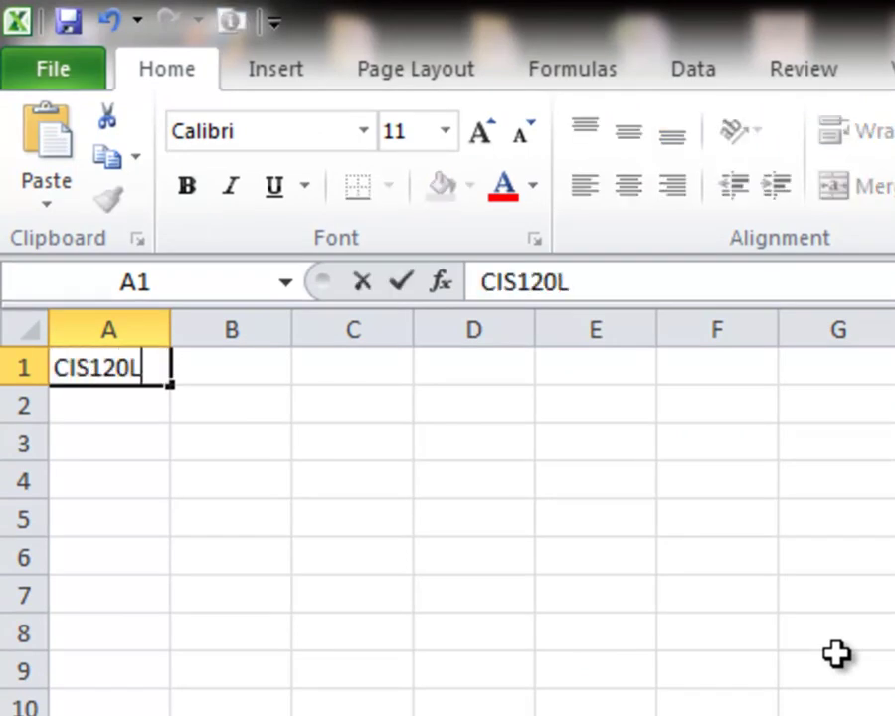
pyautogui.write(' Grade')
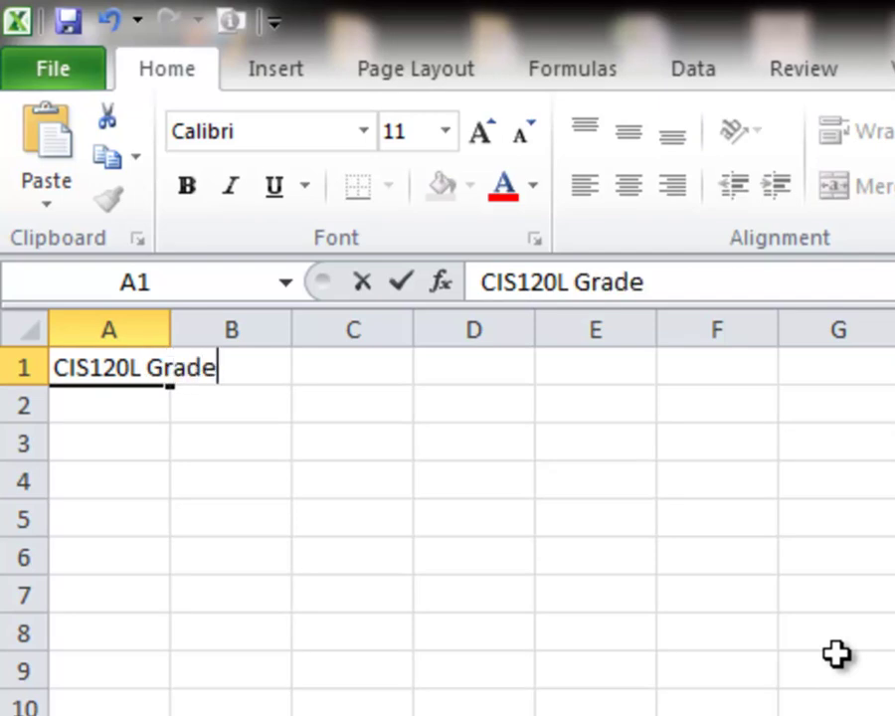
pyautogui.write('book')
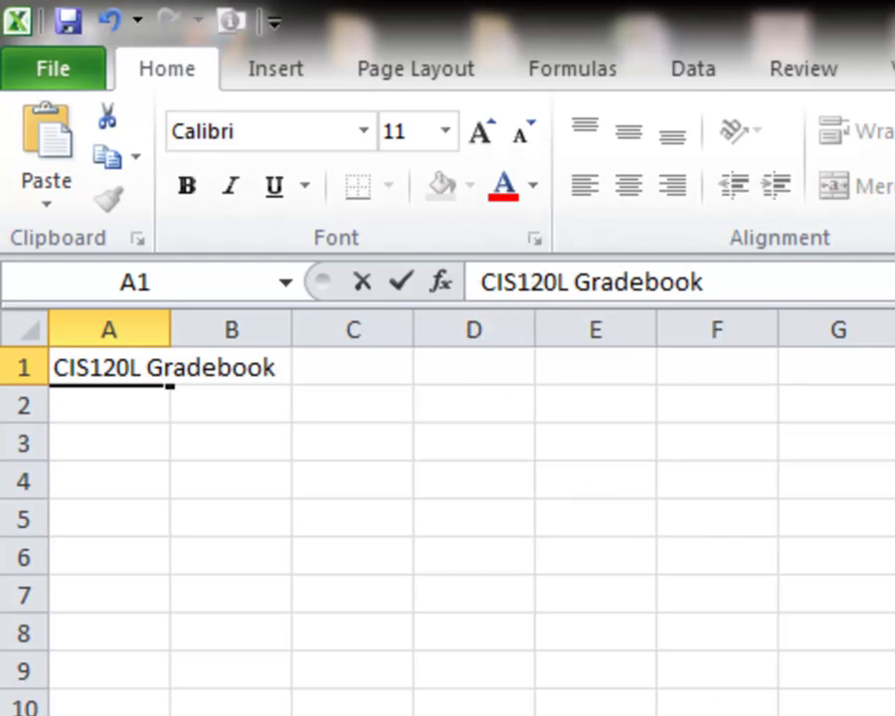
pyautogui.press('Return')
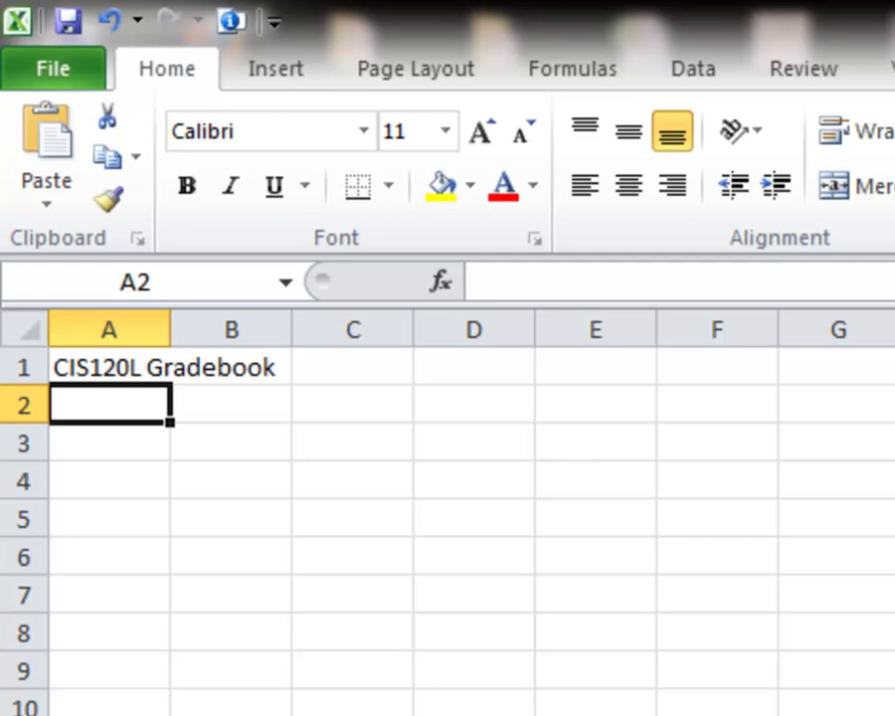
# Enter 'Fall 2011' in cell A3.
pyautogui.press('Return')
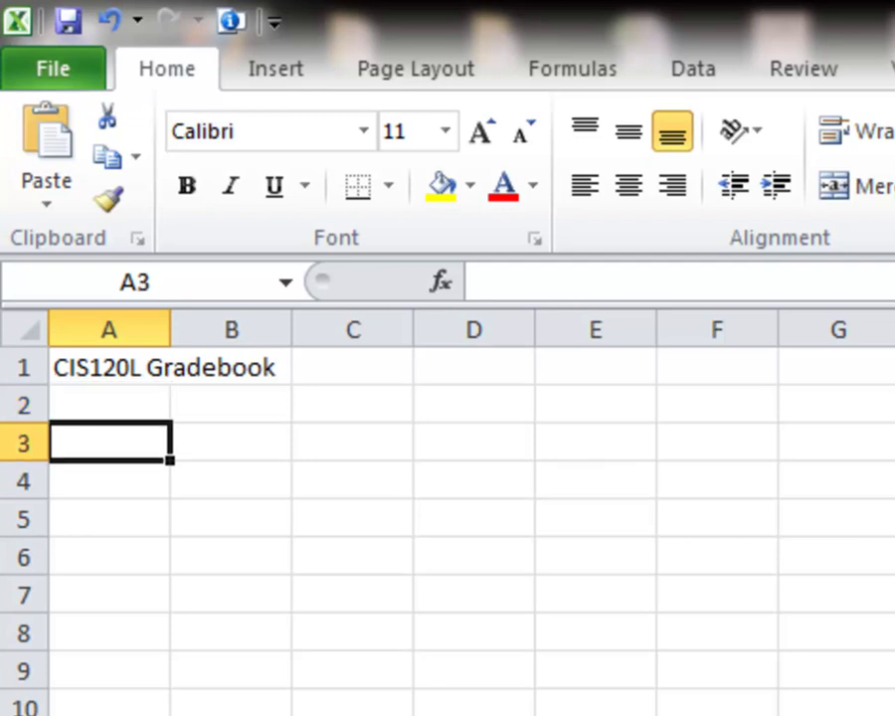
pyautogui.write('Fall 2011')
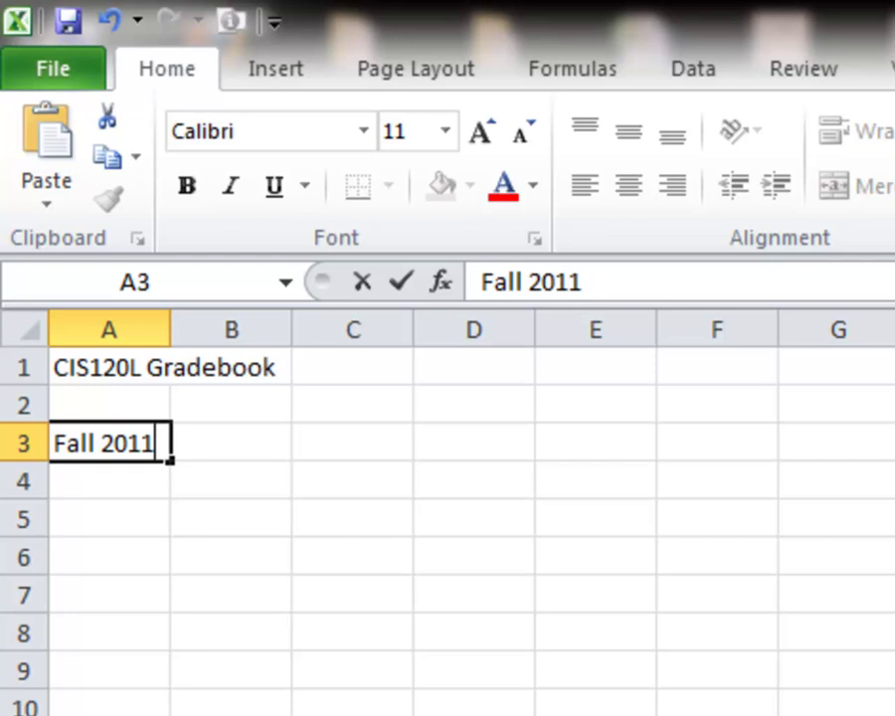
pyautogui.press('Return')
pyautogui.press('Return')
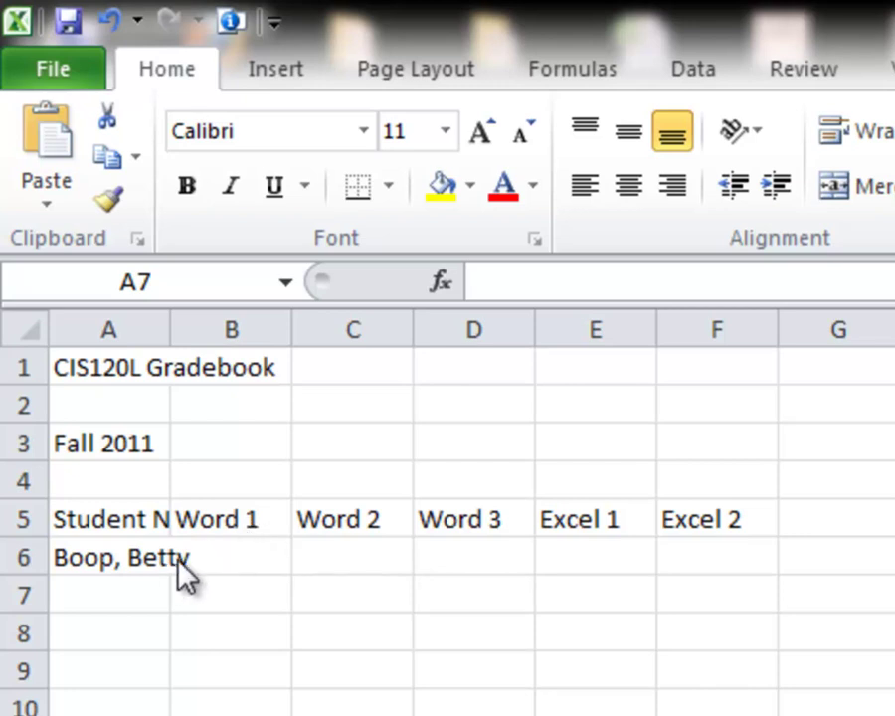
# Enter the last student's name in A11 to finish the six-name list.
pyautogui.click(129, 594)
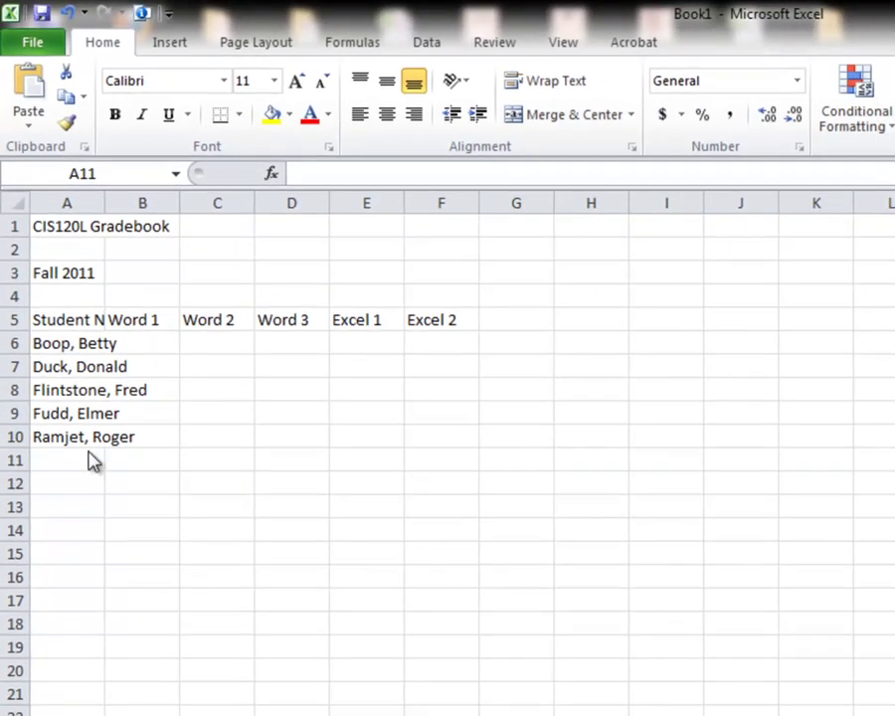
pyautogui.click(88, 459)
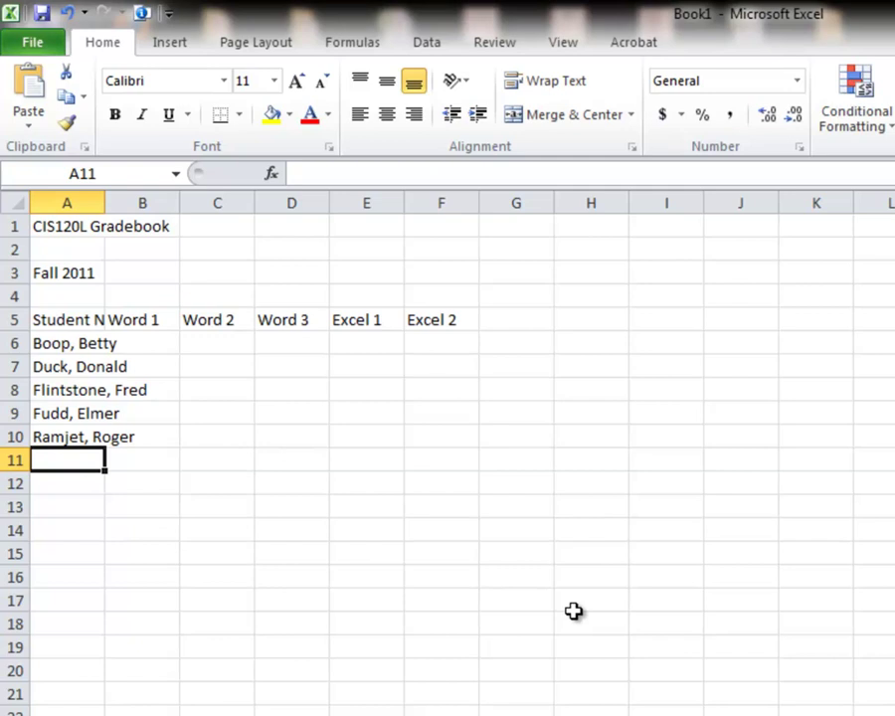
pyautogui.write('Turtle')
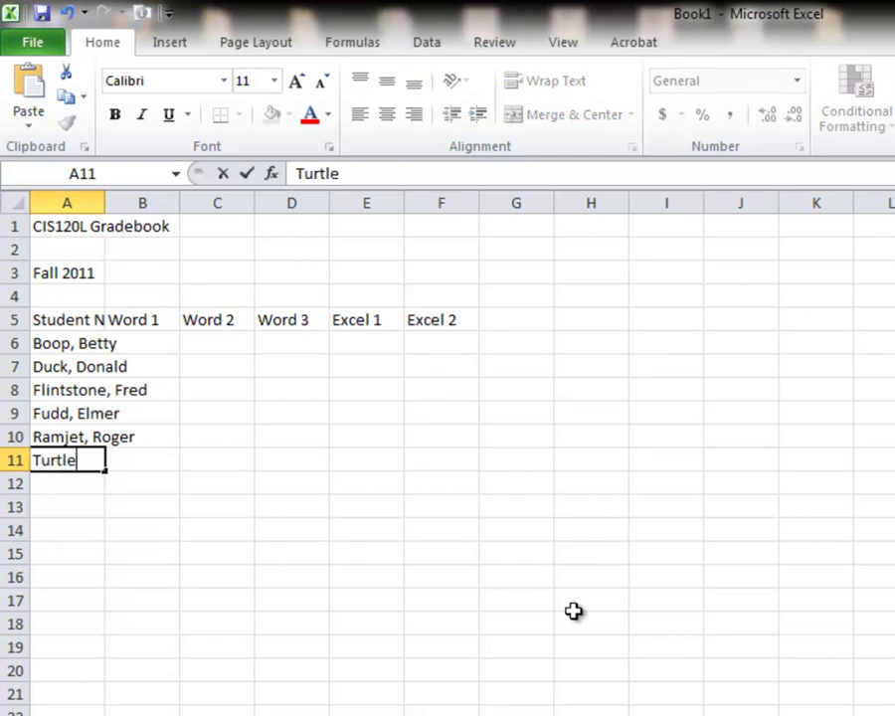
pyautogui.write(', Ninja')
pyautogui.press('Return')
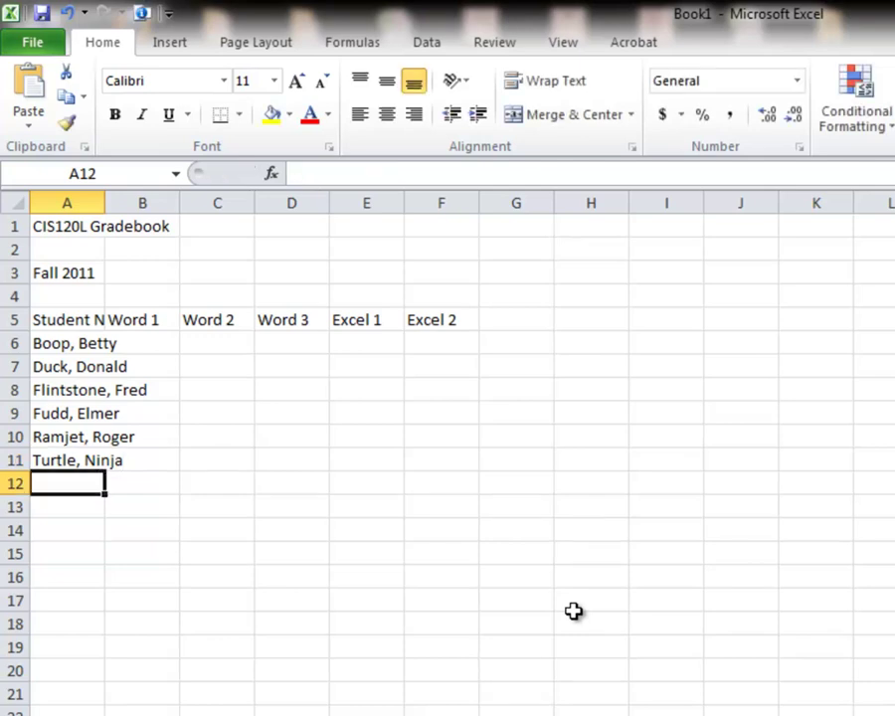
pyautogui.press('Return')
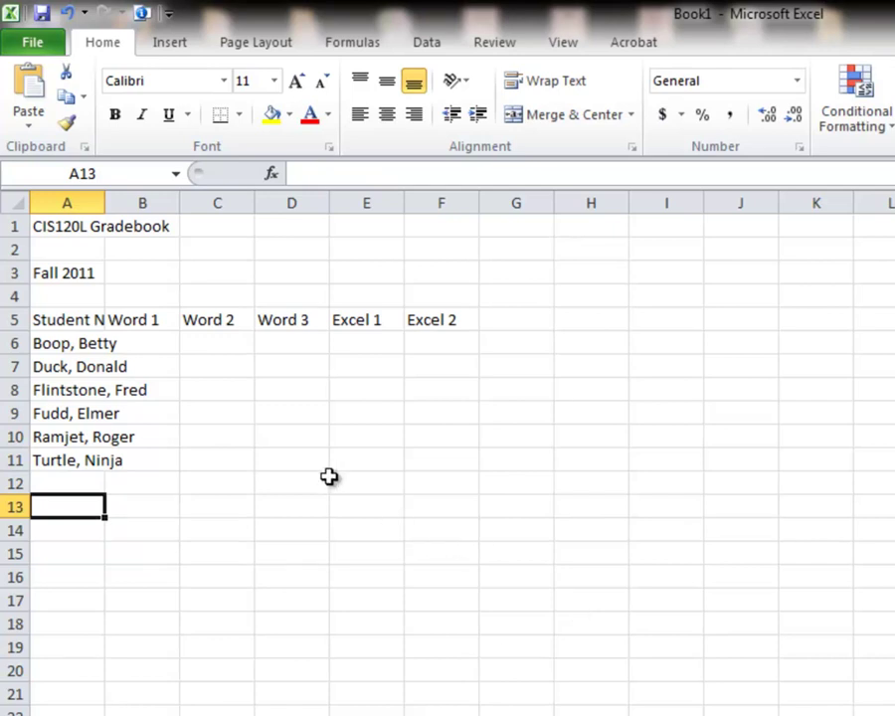
# Enter Word 2 scores 20, 30, 25, 28, 32 and 15 down C6:C11.
pyautogui.click(198, 344)
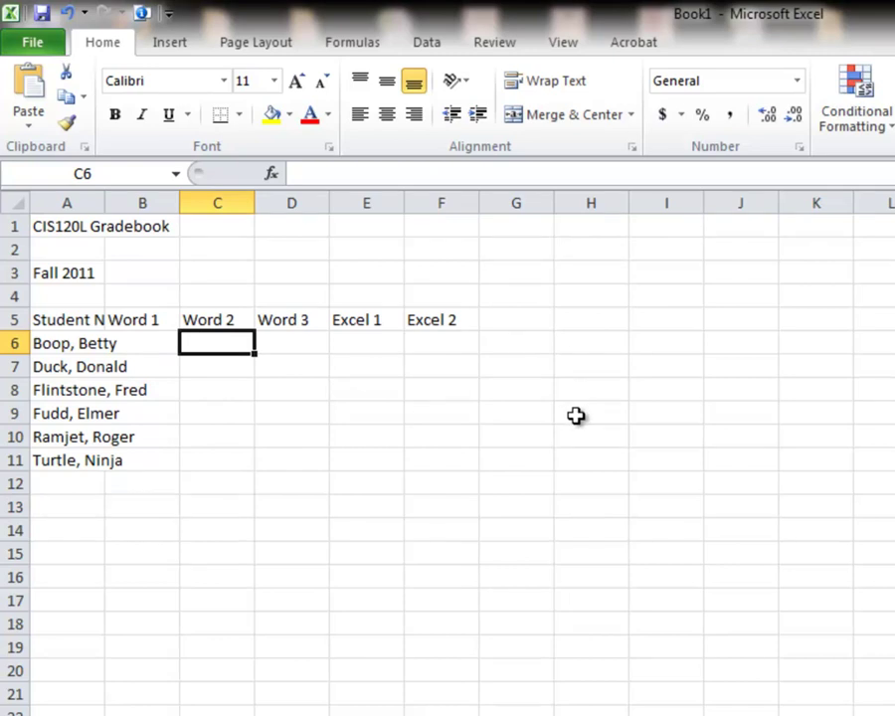
pyautogui.write('20')
pyautogui.press('Return')
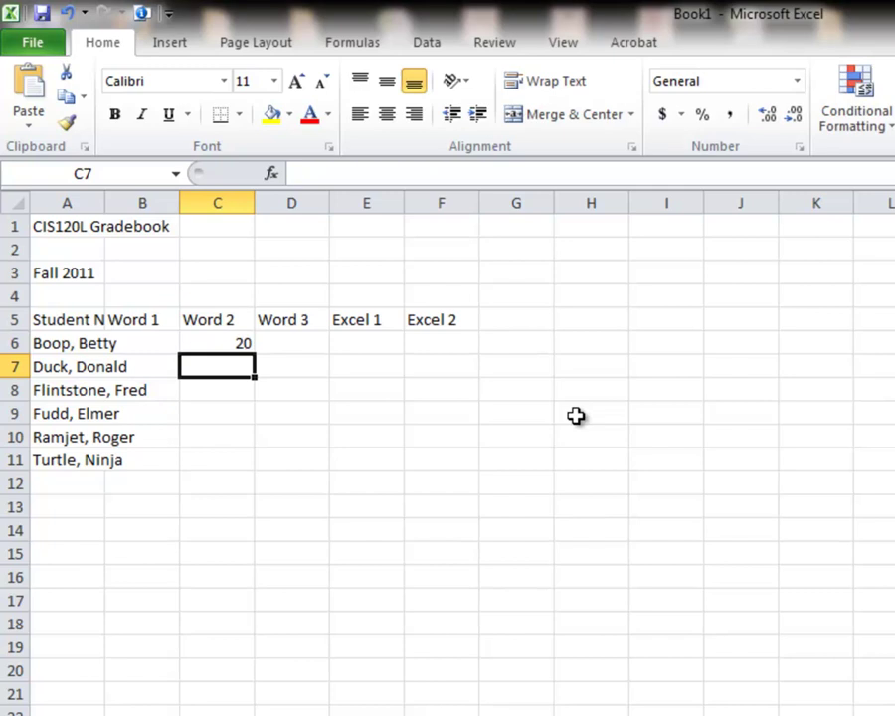
pyautogui.write('30')
pyautogui.press('Return')
pyautogui.write('25')
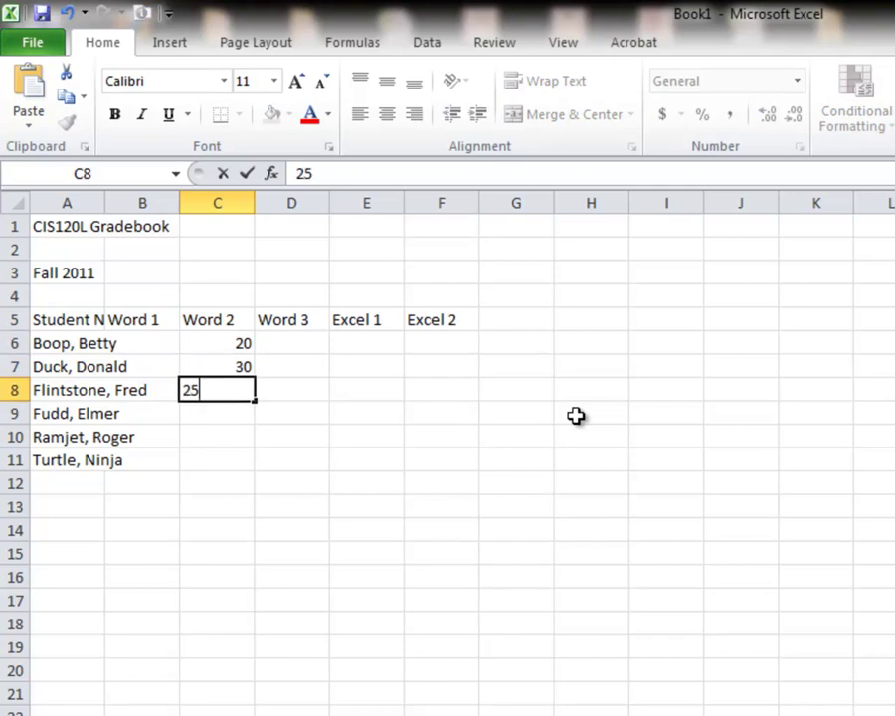
pyautogui.press('Return')
pyautogui.write('28')
pyautogui.press('Return')
pyautogui.write('32')
pyautogui.press('Return')
pyautogui.write('15')
pyautogui.press('Return')
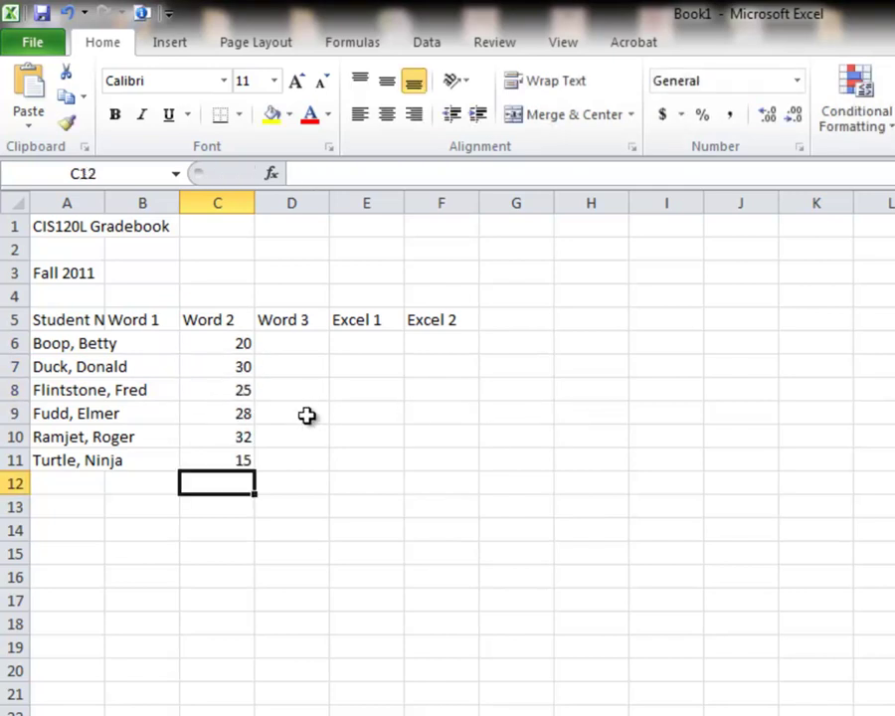
# Review the Word 2 header and each score in column C.
pyautogui.click(200, 320)
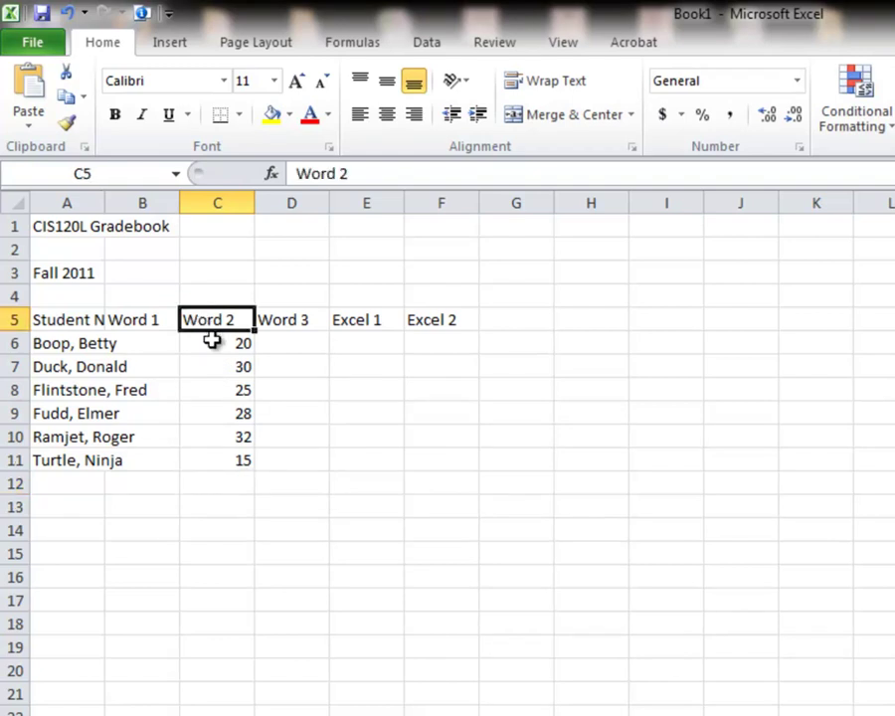
pyautogui.click(210, 341)
pyautogui.click(210, 364)
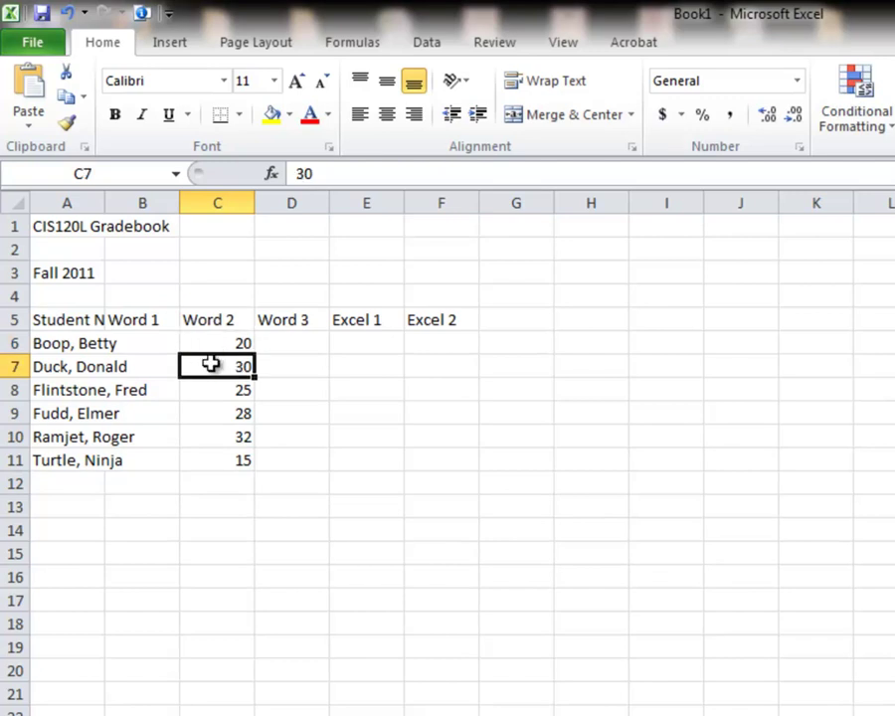
pyautogui.click(211, 386)
pyautogui.click(210, 410)
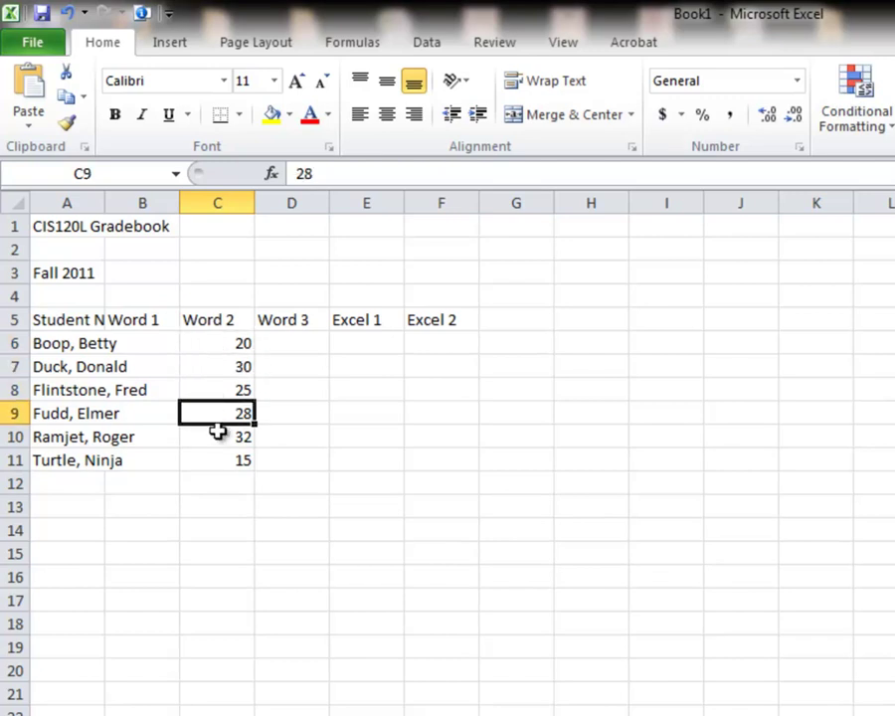
pyautogui.click(213, 460)
pyautogui.click(297, 345)
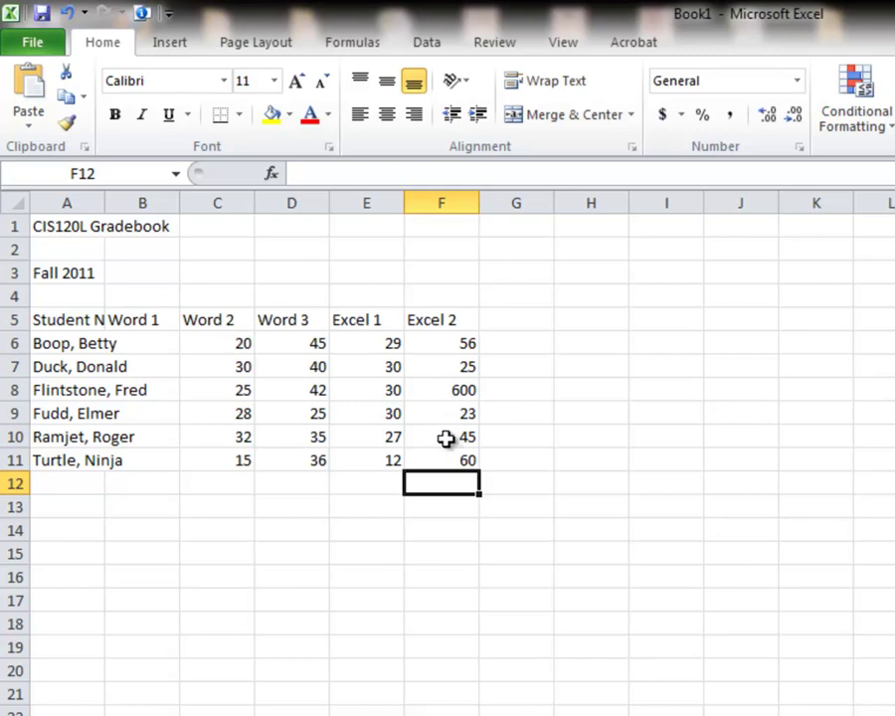
# Change the Excel 2 score in F8 from 600 to 60.
pyautogui.click(438, 392)
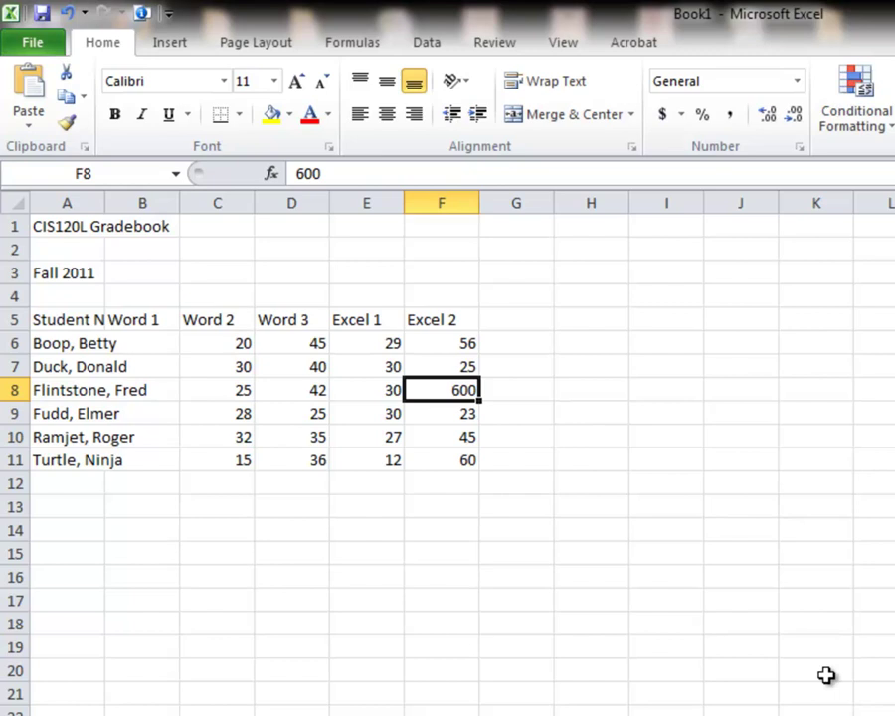
pyautogui.write('60')
pyautogui.press('Return')
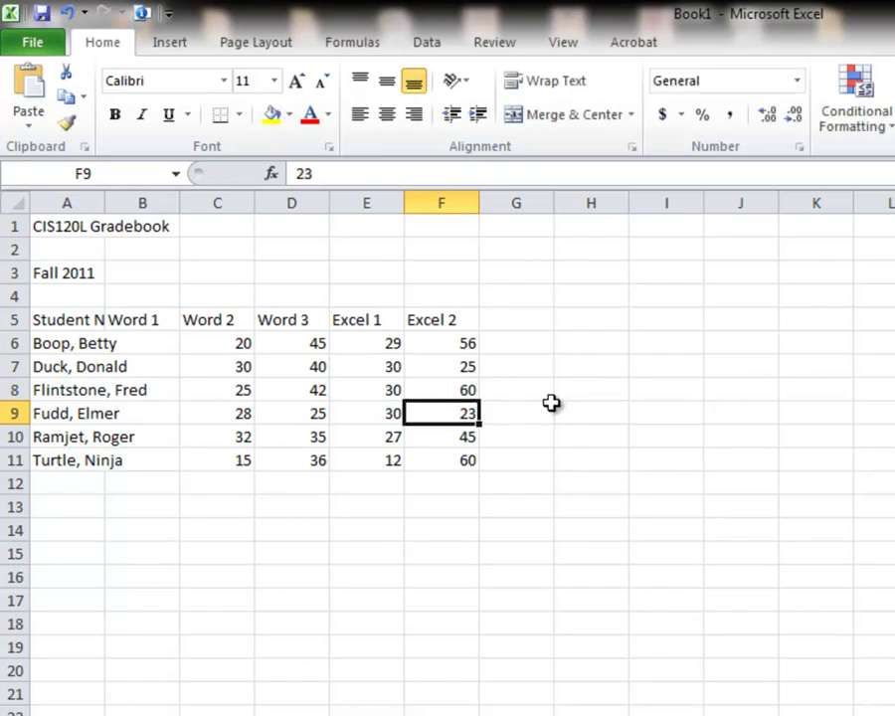
pyautogui.click(434, 389)
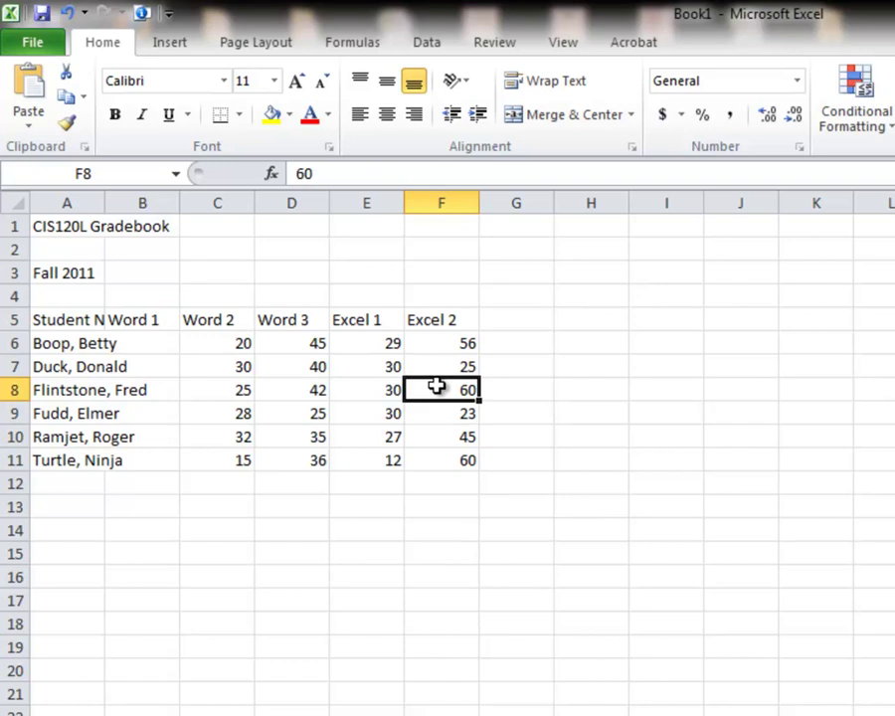
pyautogui.click(330, 175)
pyautogui.write('0')
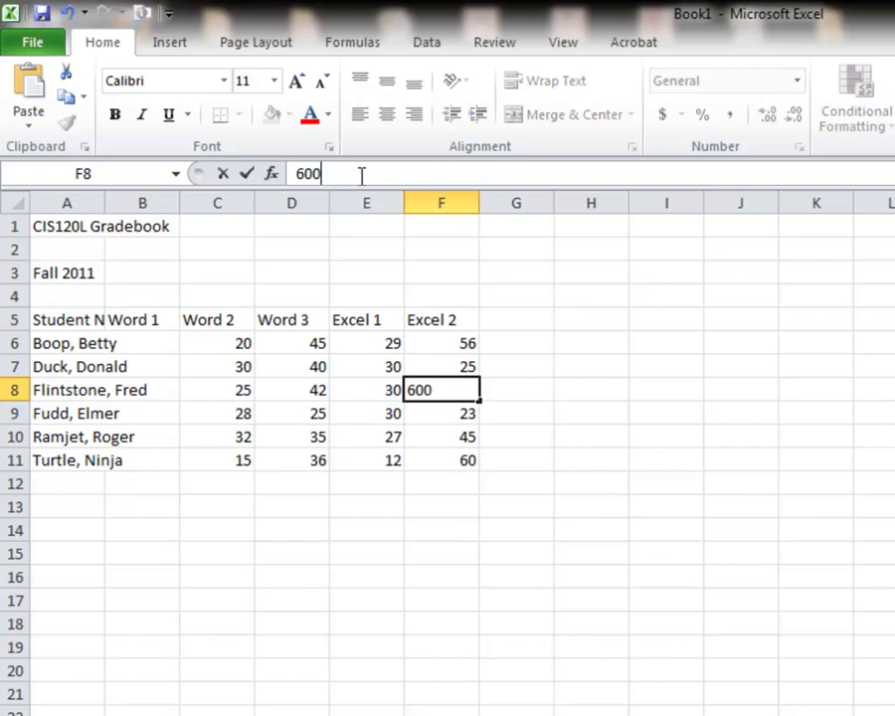
pyautogui.press('Return')
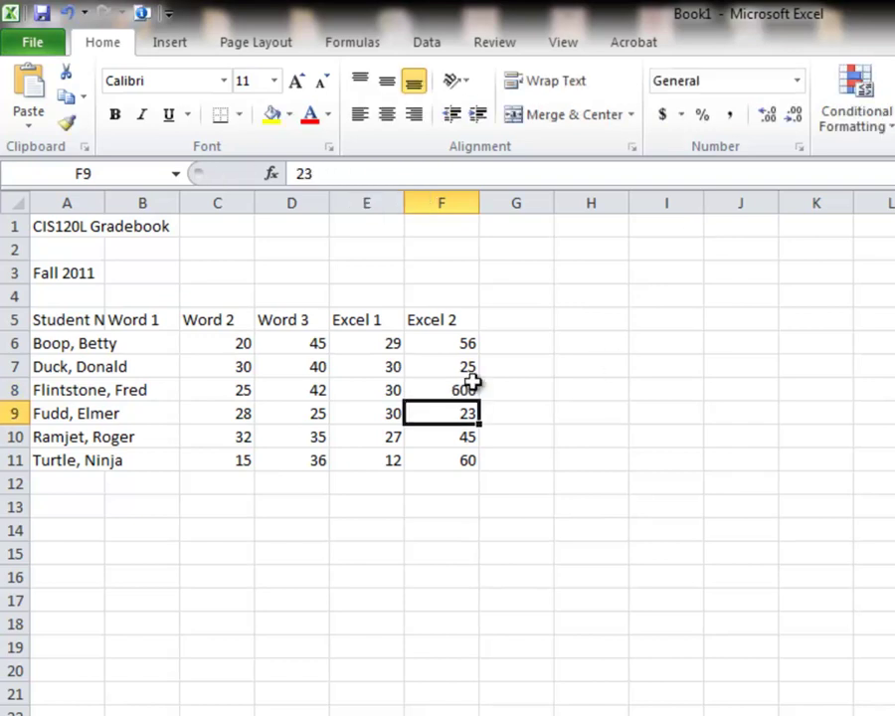
pyautogui.click(435, 389)
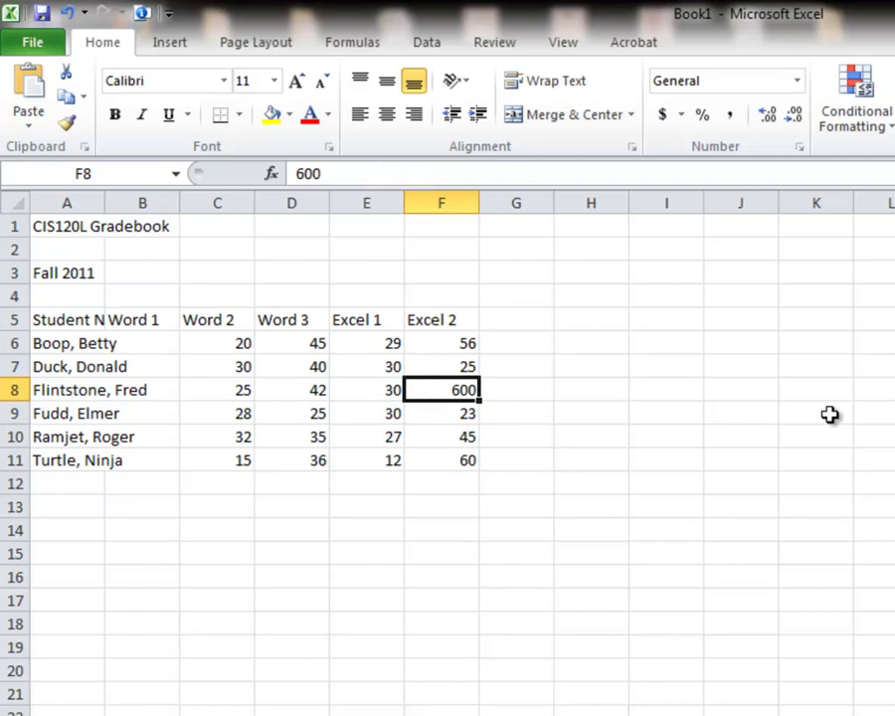
pyautogui.write('60')
pyautogui.press('Return')
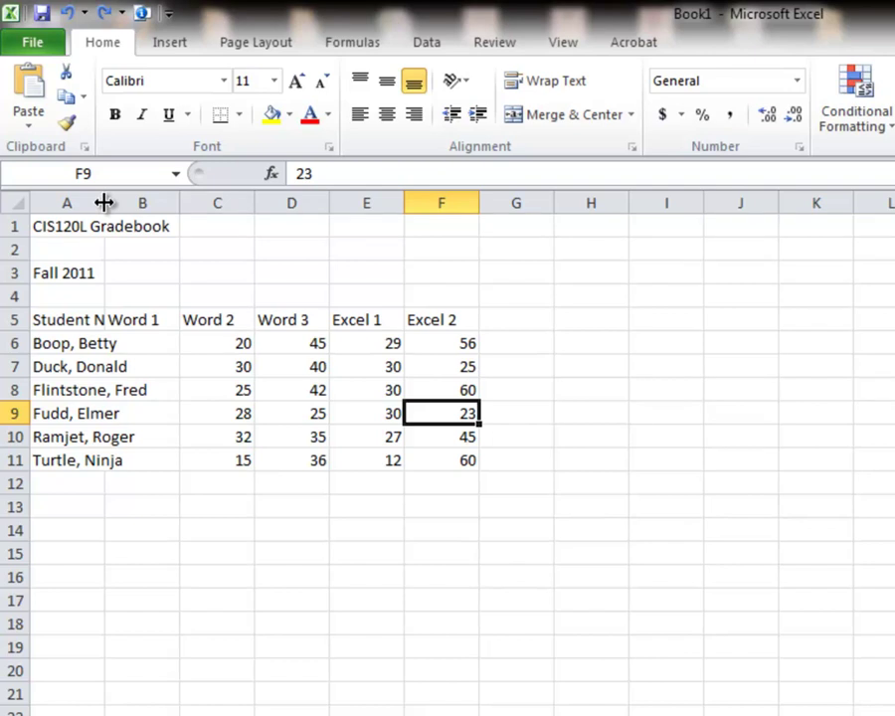
# Drag column A's right border until it is about 14.43 wide.
pyautogui.moveTo(103, 203); pyautogui.dragTo(114, 203)
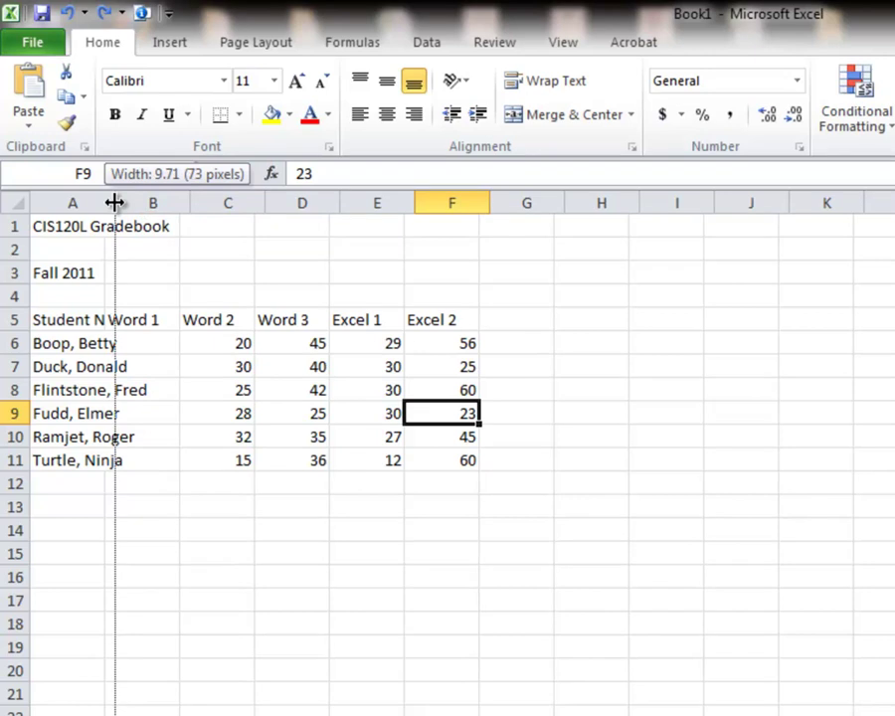
pyautogui.moveTo(114, 203); pyautogui.dragTo(116, 203)
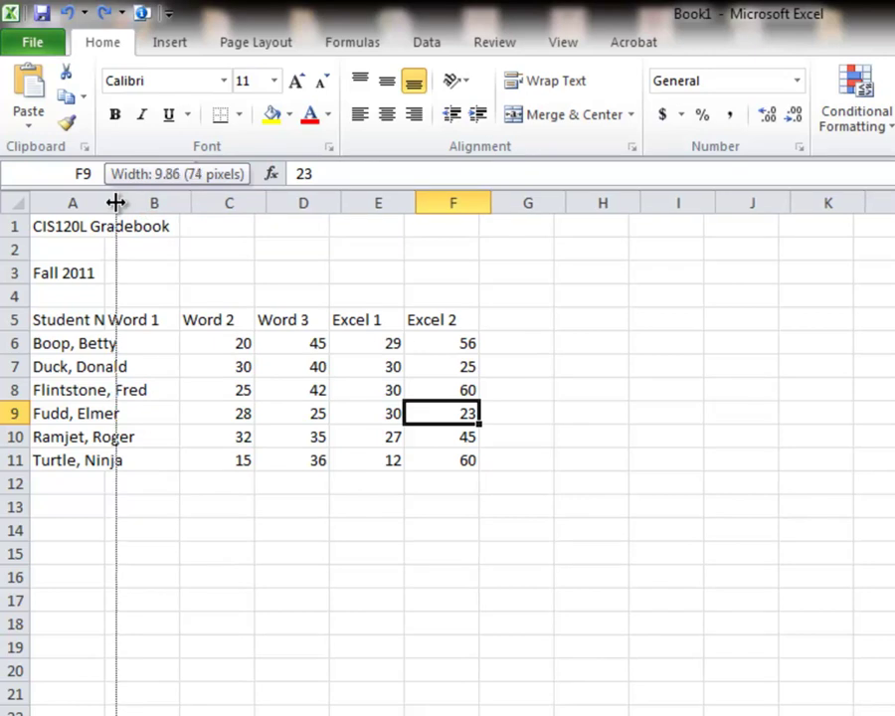
pyautogui.moveTo(115, 203); pyautogui.dragTo(153, 203)
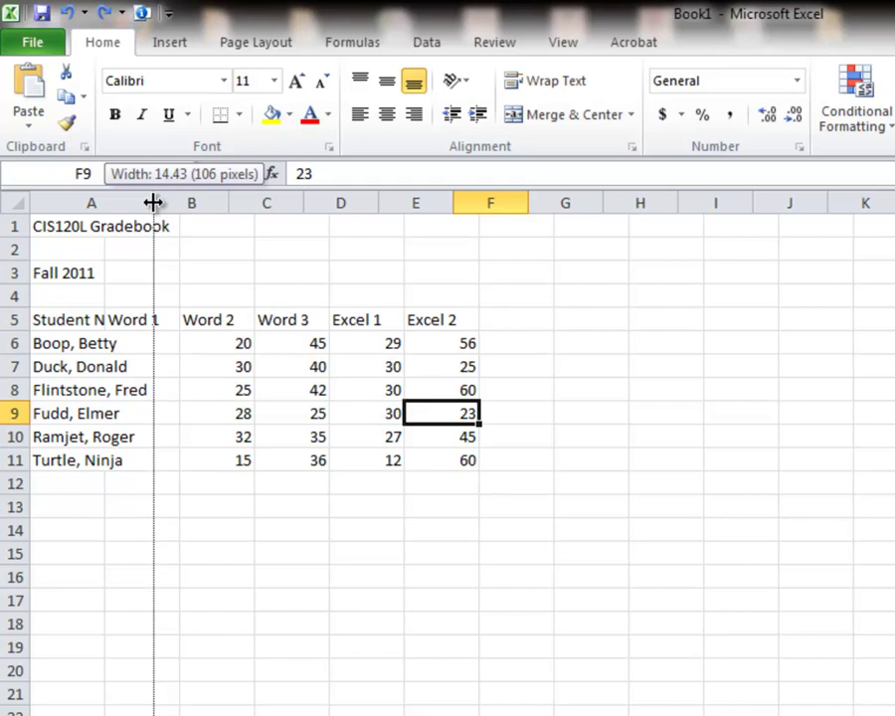
pyautogui.moveTo(154, 203); pyautogui.dragTo(154, 204)
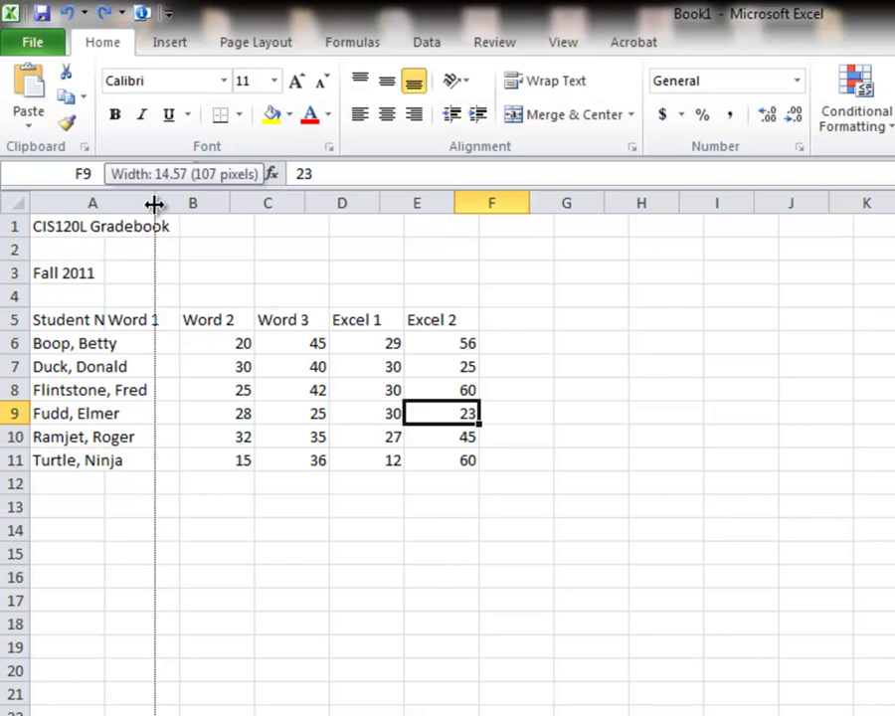
pyautogui.moveTo(154, 204); pyautogui.dragTo(153, 204)
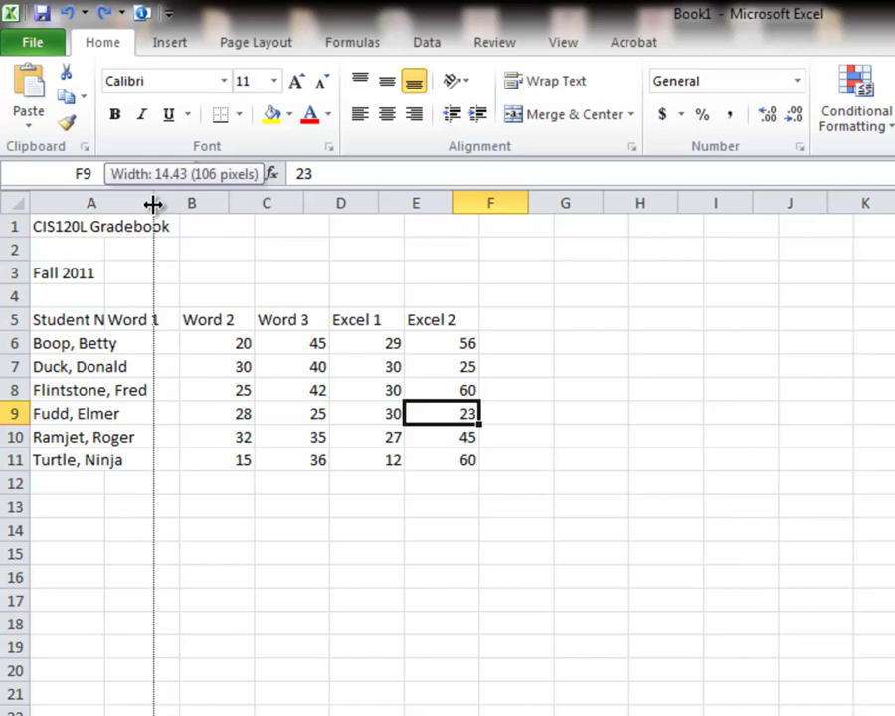
pyautogui.moveTo(153, 204); pyautogui.dragTo(153, 203)
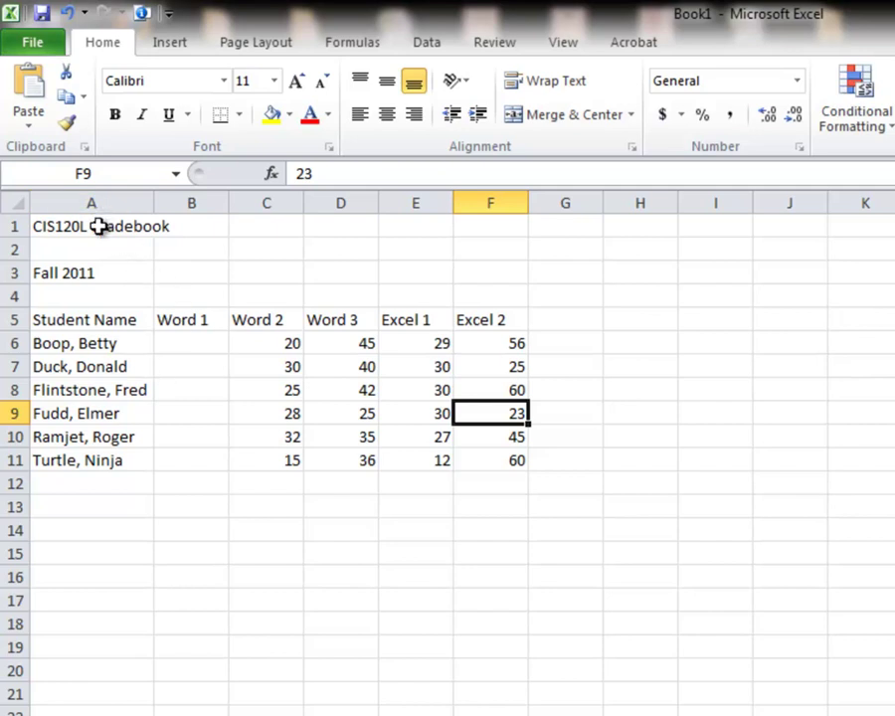
pyautogui.click(94, 319)
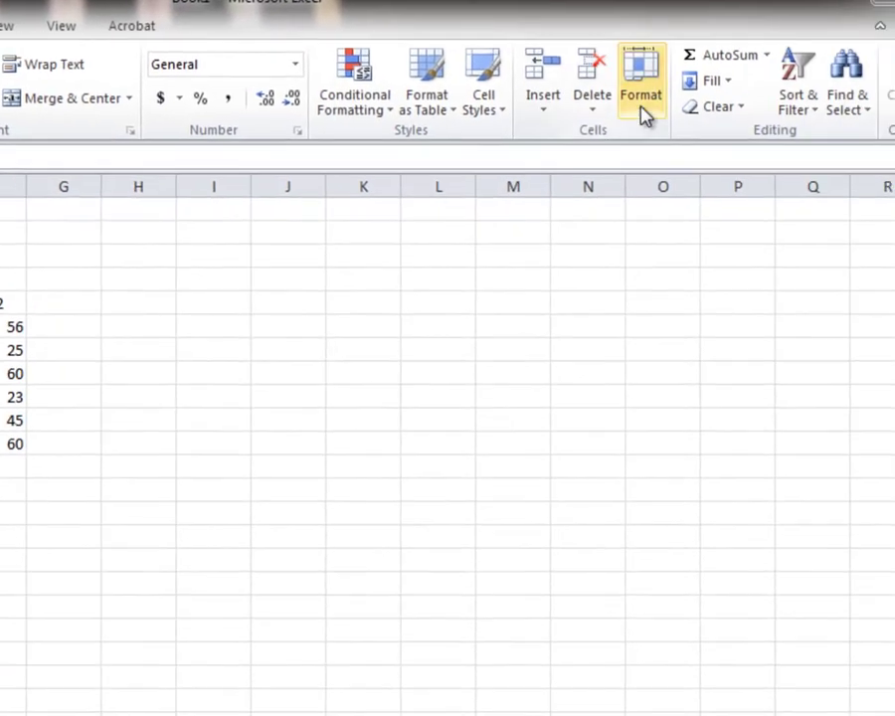
pyautogui.click(640, 100)
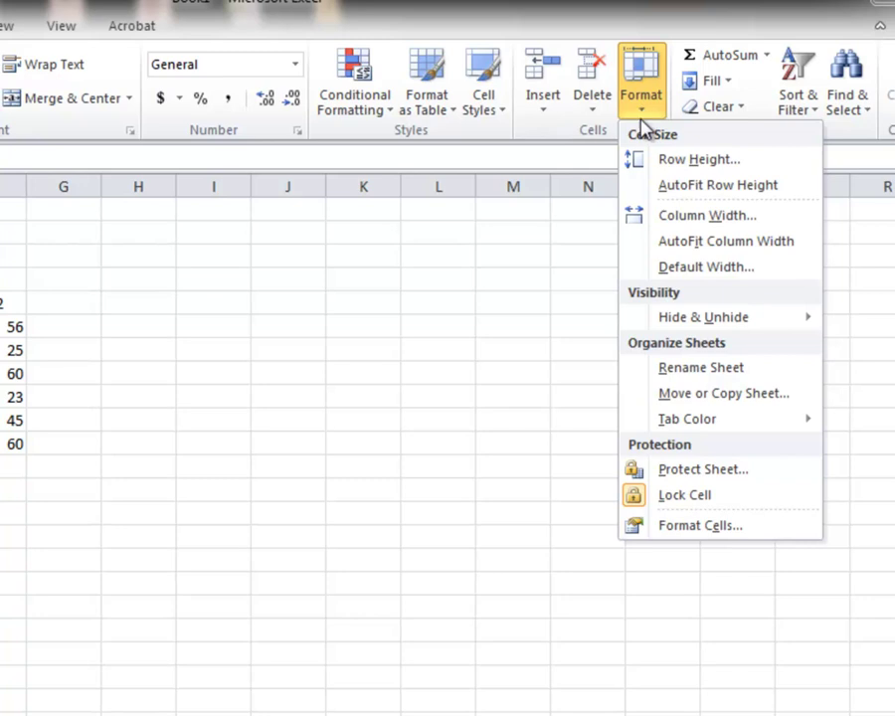
pyautogui.click(689, 216)
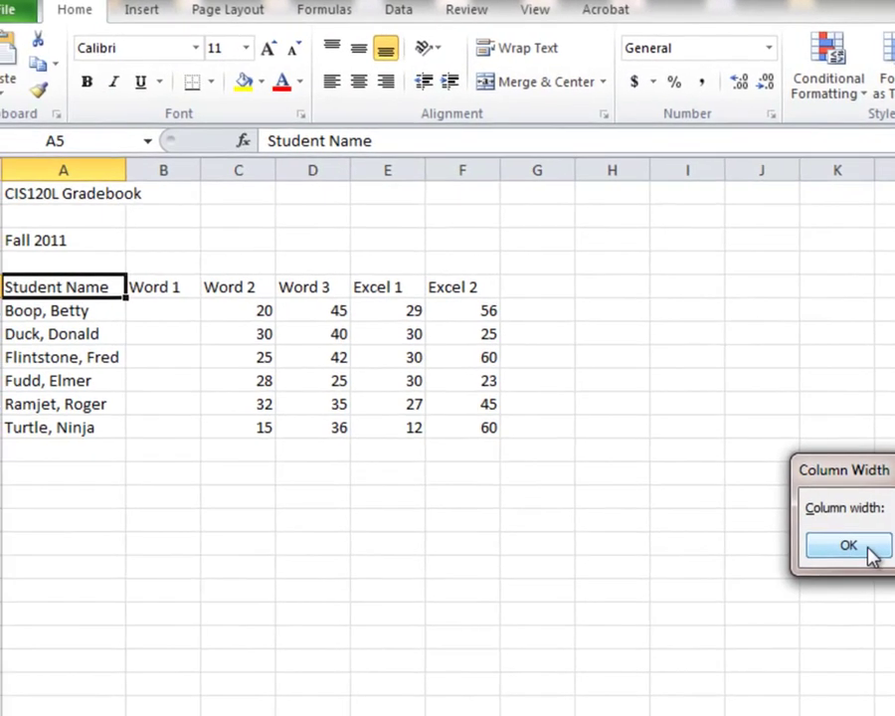
pyautogui.click(867, 547)
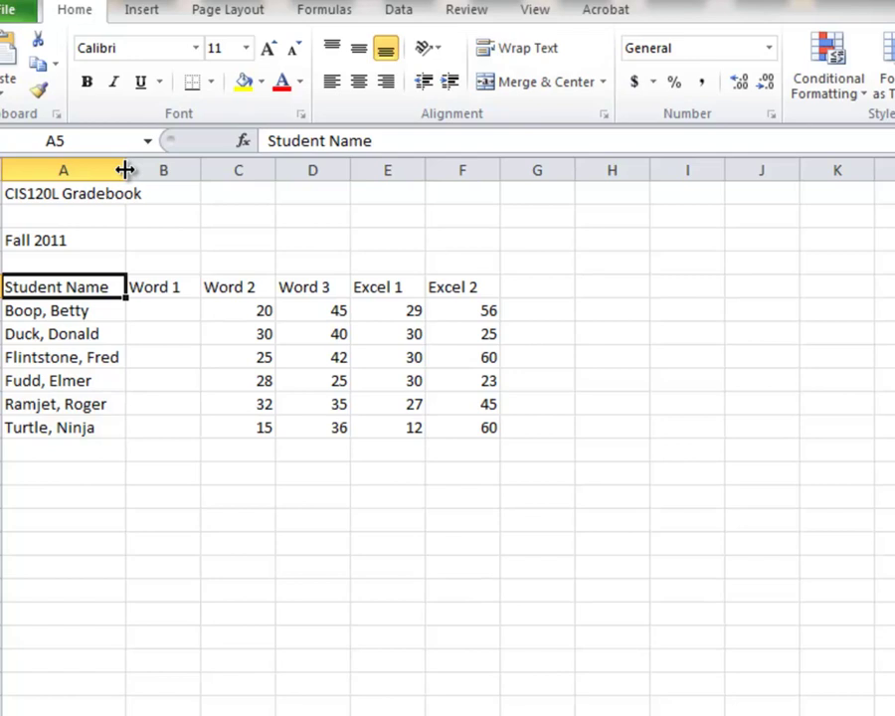
# Widen column A past the names, then drag it back toward 14.57.
pyautogui.moveTo(125, 170); pyautogui.dragTo(149, 170)
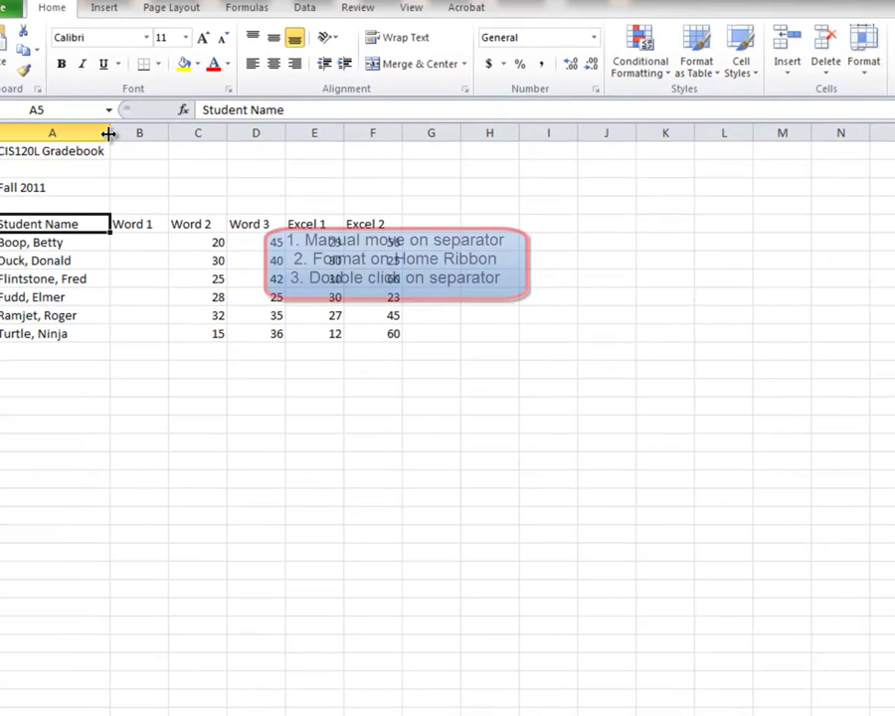
pyautogui.moveTo(109, 133)
pyautogui.mouseDown()
pyautogui.moveTo(89, 135)
pyautogui.moveTo(108, 140)
pyautogui.mouseUp()
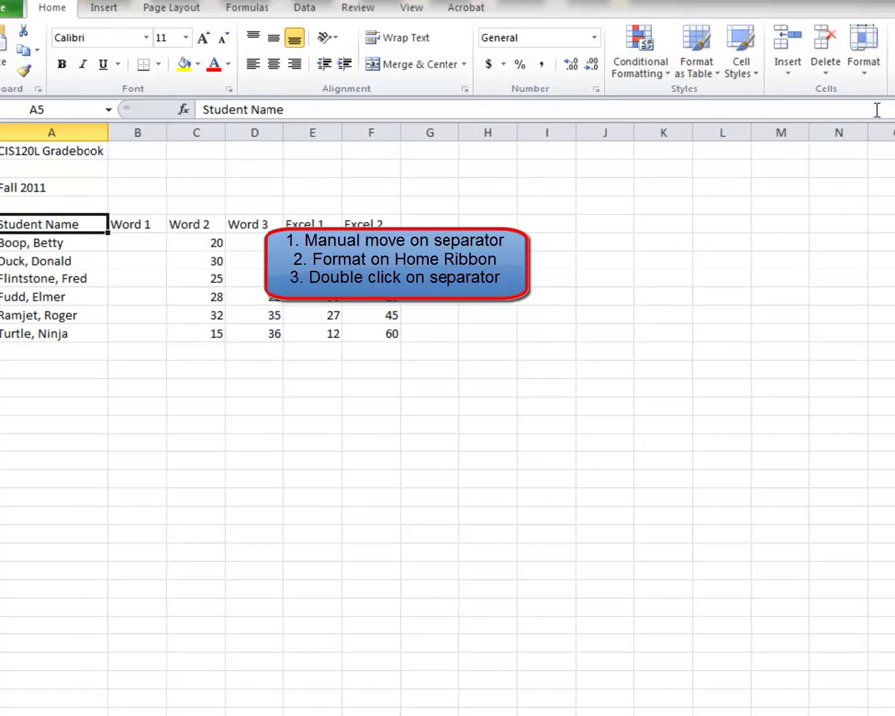
# Confirm column A's width via Format > Column Width, then AutoFit it to its contents.
pyautogui.click(864, 61)
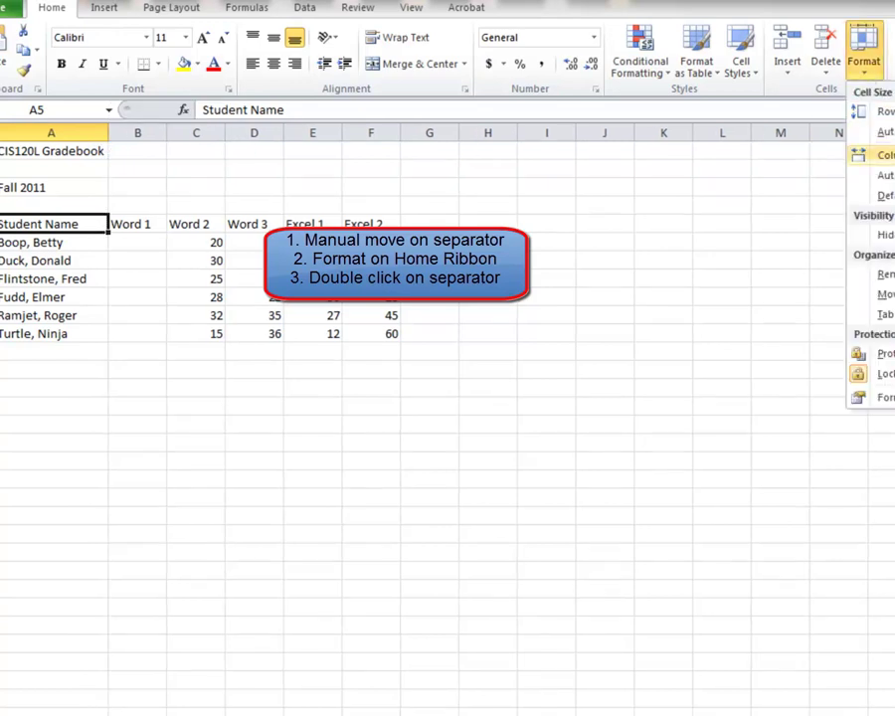
pyautogui.click(881, 154)
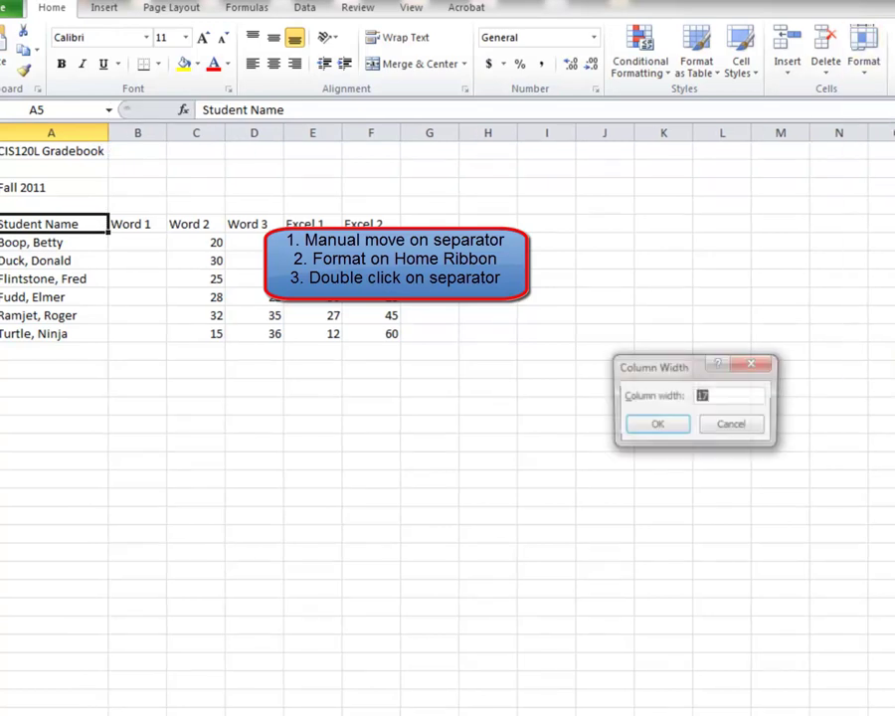
pyautogui.click(669, 434)
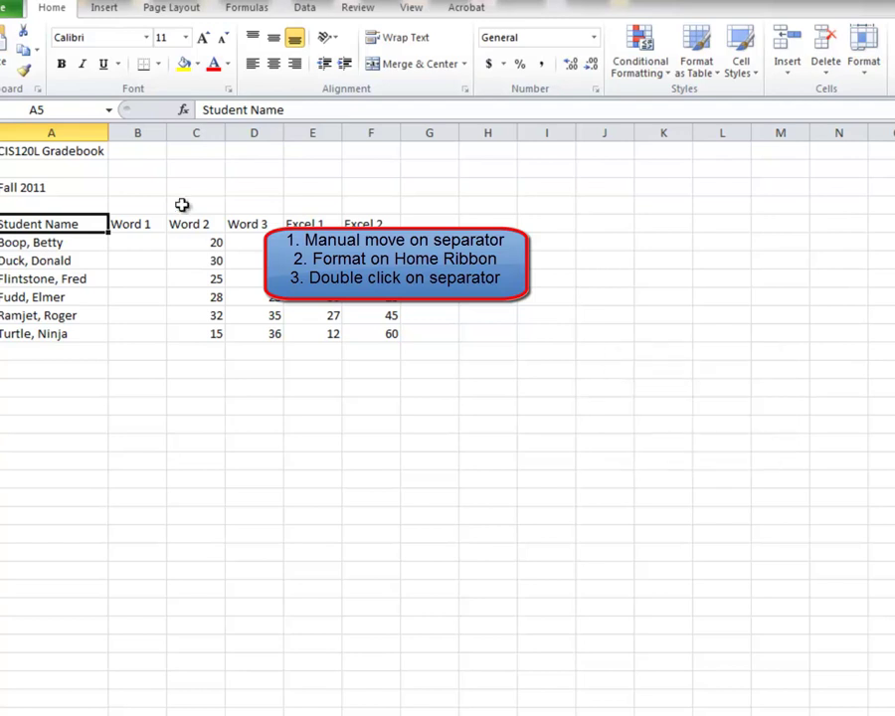
pyautogui.doubleClick(107, 134)
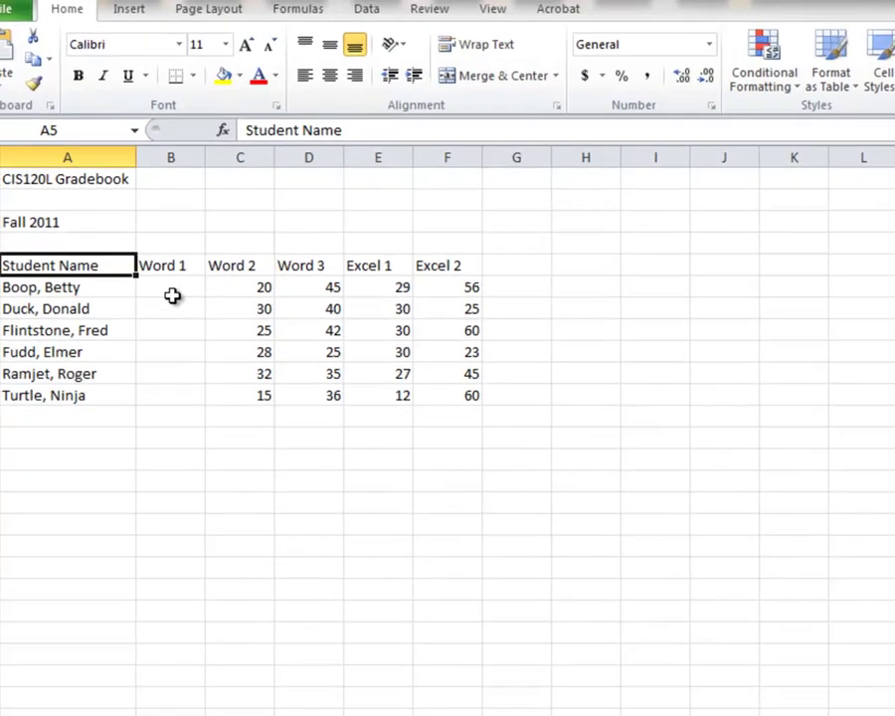
# Enter Word 1 scores 25, 30, 30, 28, 20 and 22 down B6:B11.
pyautogui.click(141, 246)
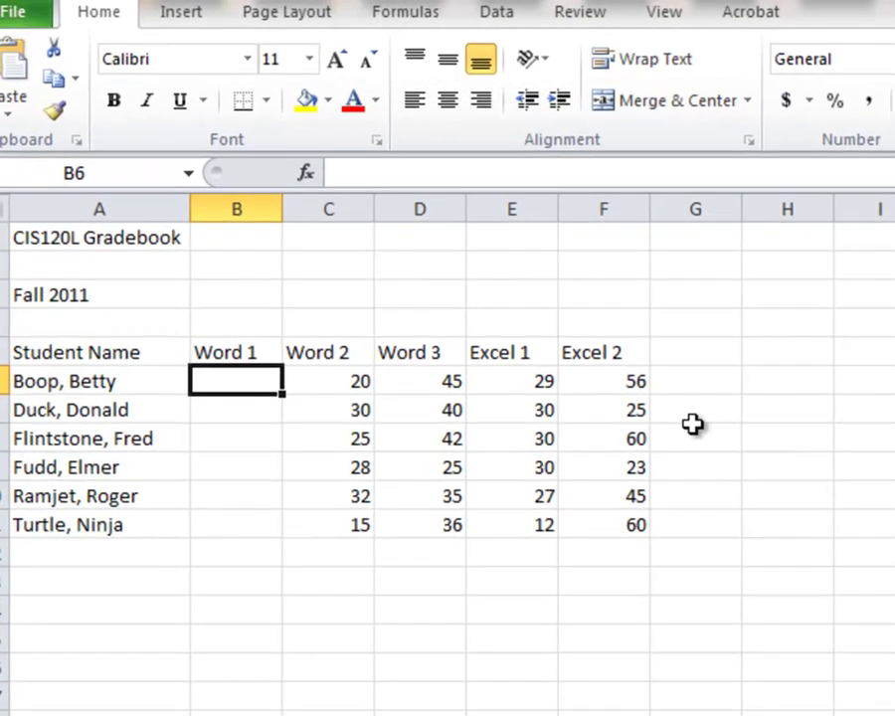
pyautogui.write('25')
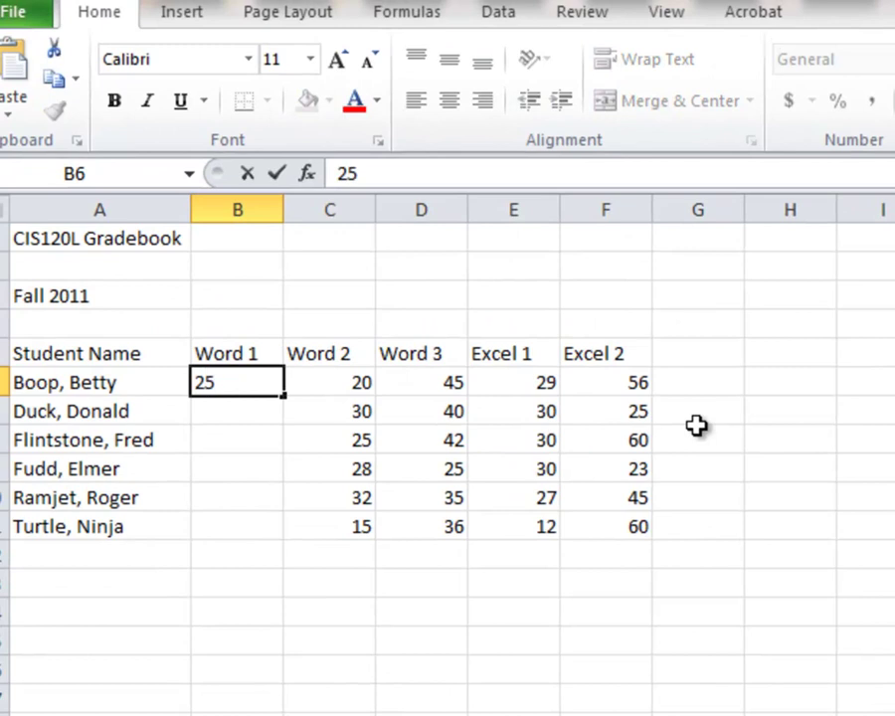
pyautogui.press('Return')
pyautogui.write('30')
pyautogui.press('Return')
pyautogui.write('30')
pyautogui.press('Return')
pyautogui.write('2')
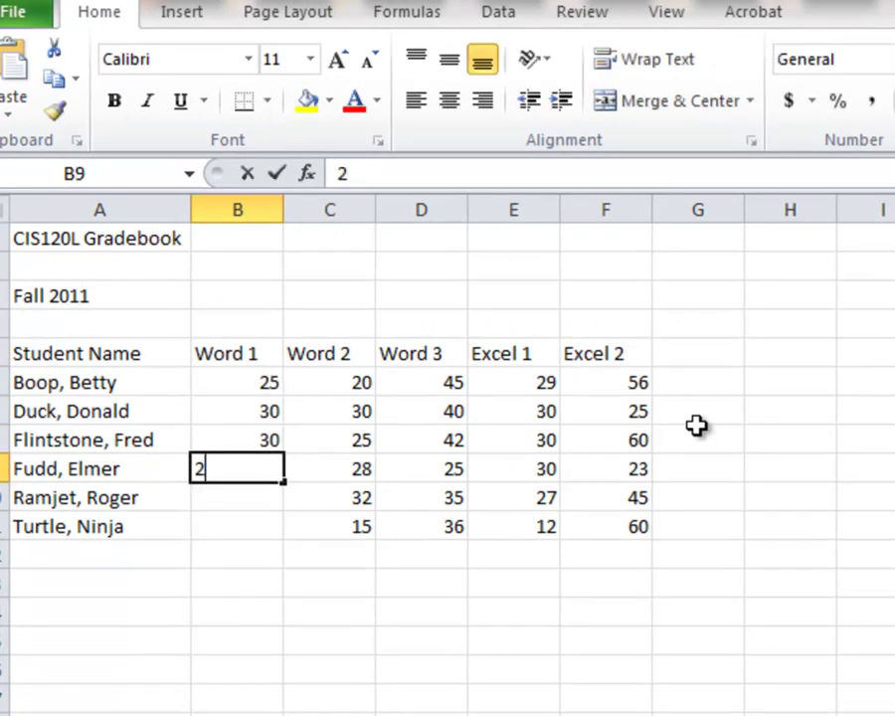
pyautogui.write('8')
pyautogui.press('Return')
pyautogui.write('20')
pyautogui.press('Return')
pyautogui.write('22')
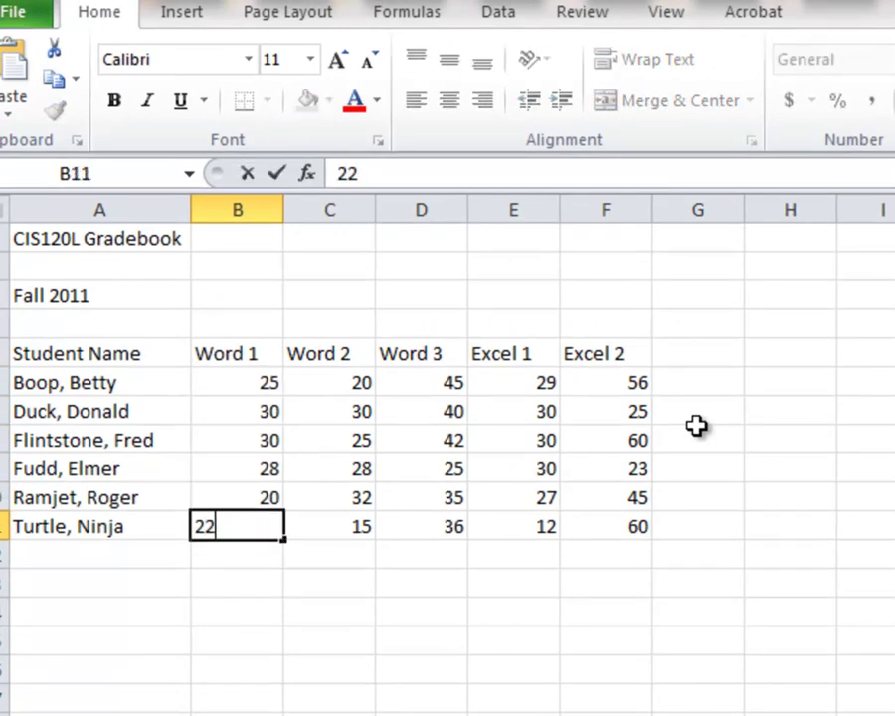
pyautogui.press('Return')
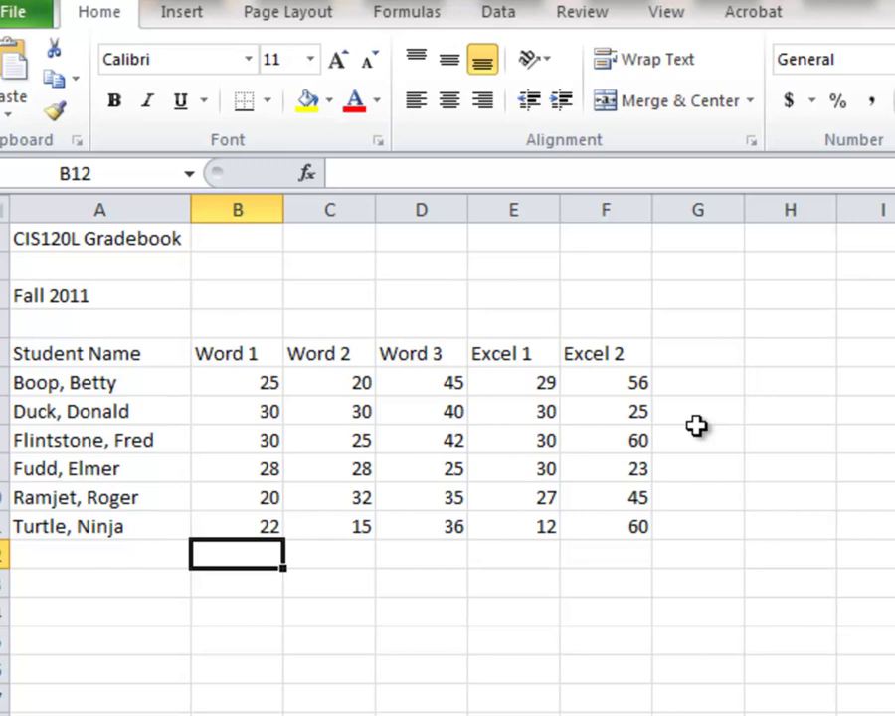
# Label cell B4 'Week 1' above the Word 1 header.
pyautogui.click(257, 320)
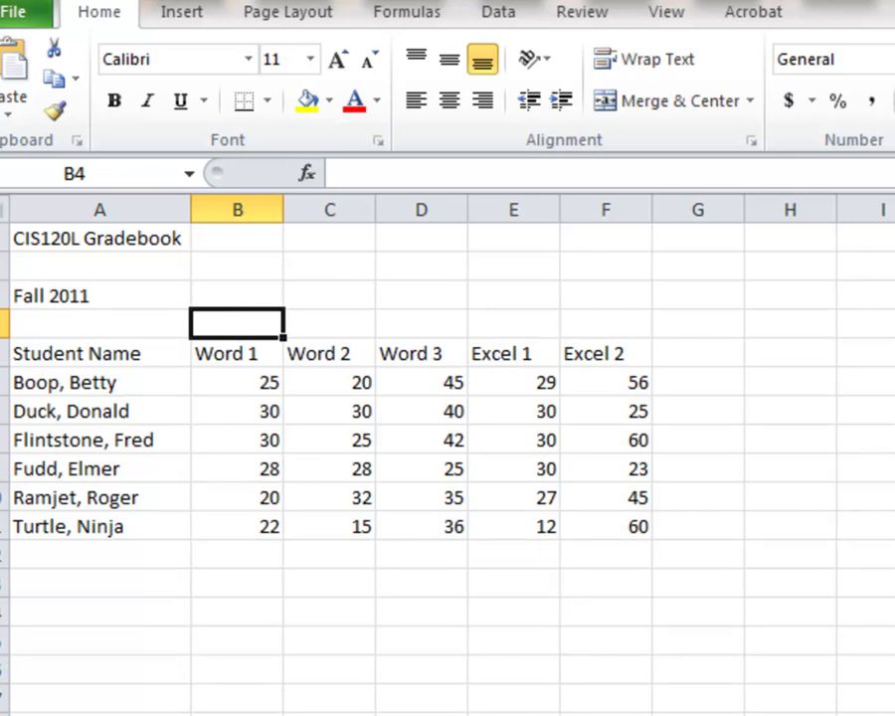
pyautogui.write('Week 1')
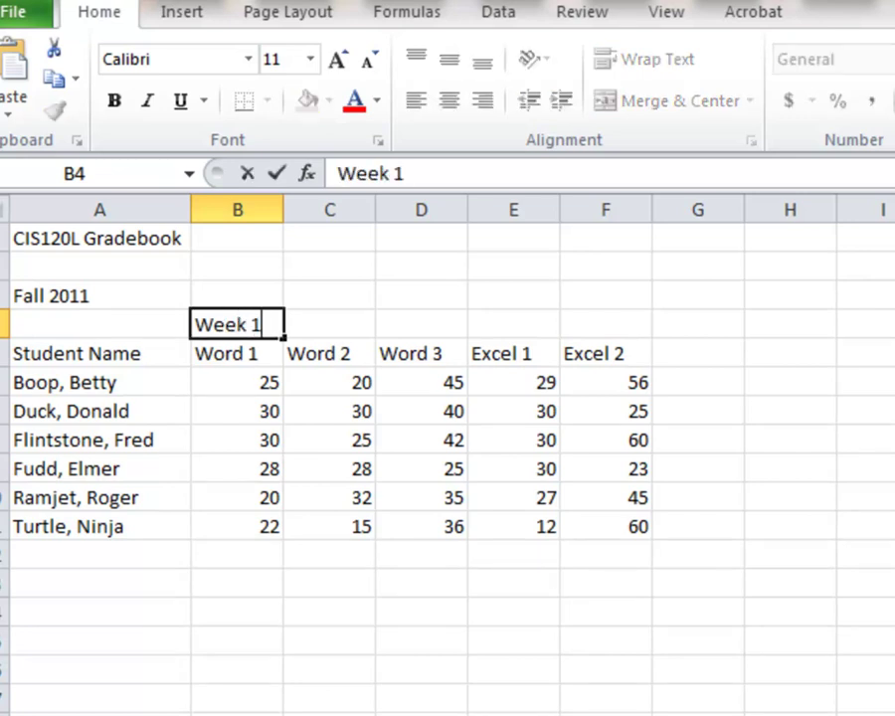
pyautogui.press('Return')
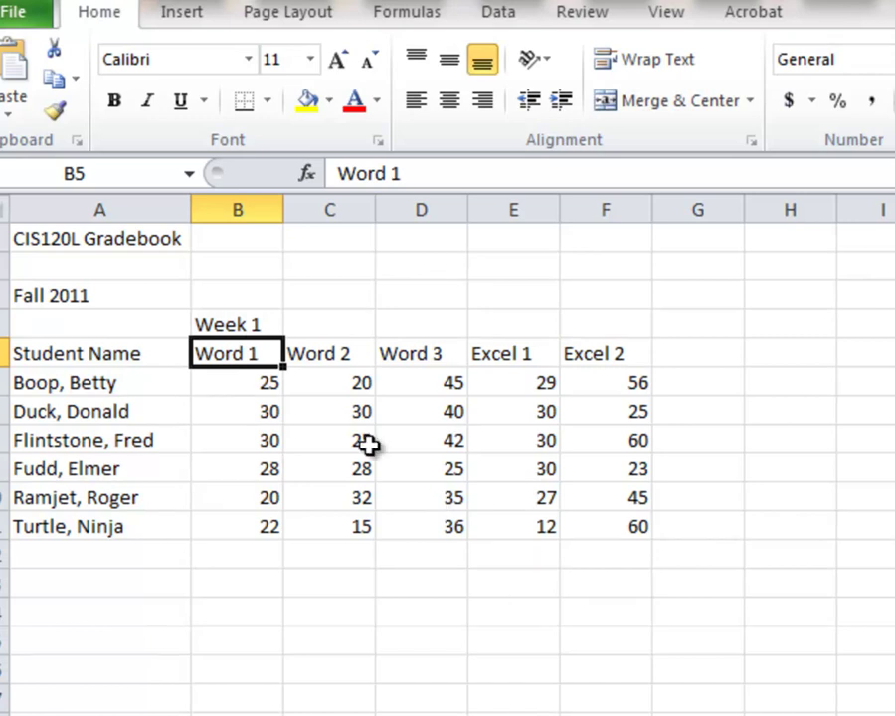
pyautogui.click(229, 320)
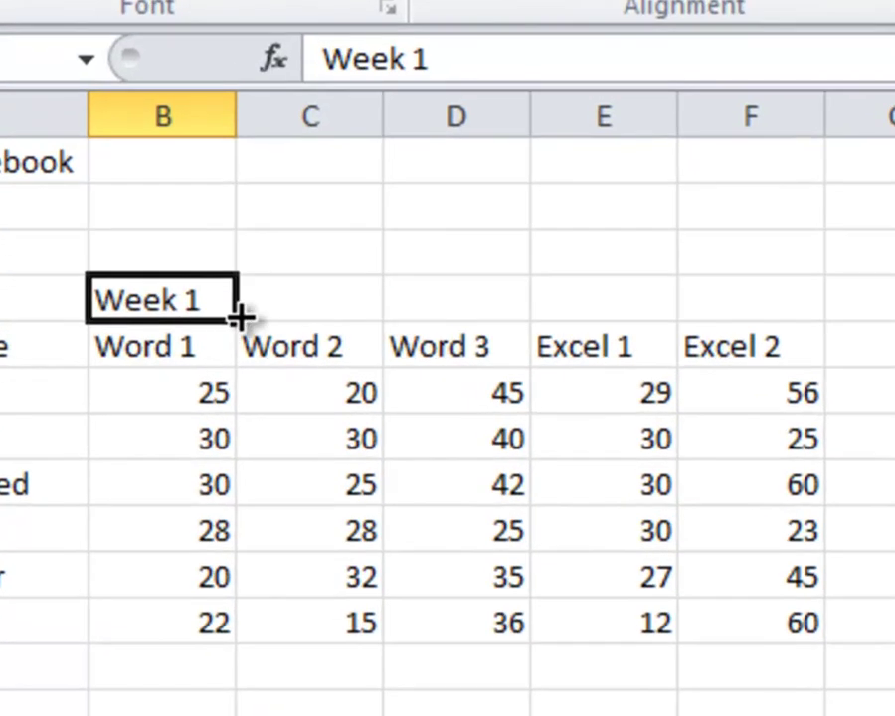
pyautogui.click(282, 337)
# Fill B4 across to F4 as a series, giving Week 1 through Week 5.
pyautogui.moveTo(239, 320); pyautogui.dragTo(792, 306)
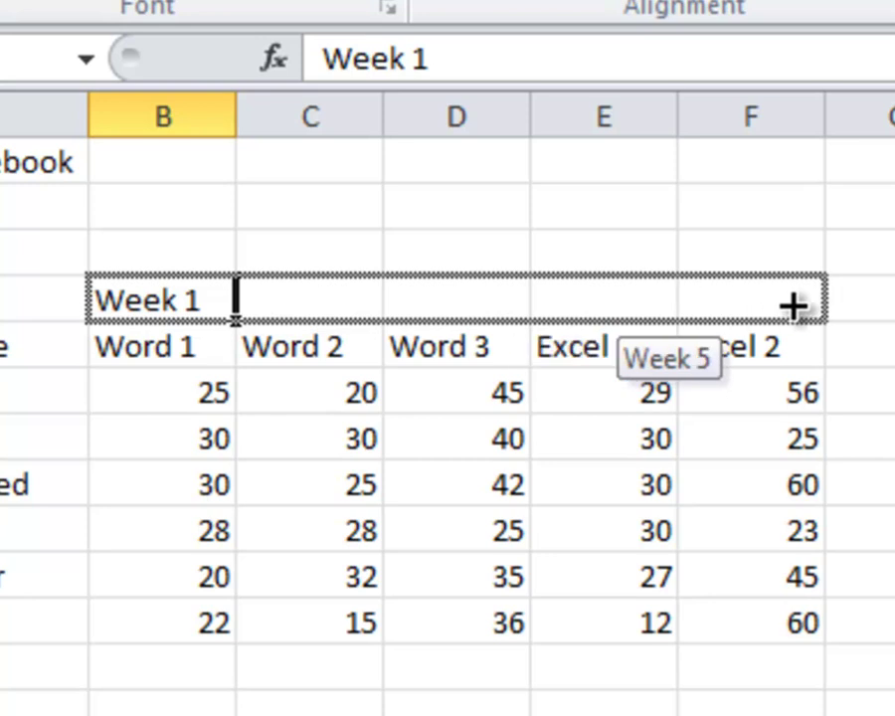
pyautogui.moveTo(793, 307); pyautogui.dragTo(791, 304)
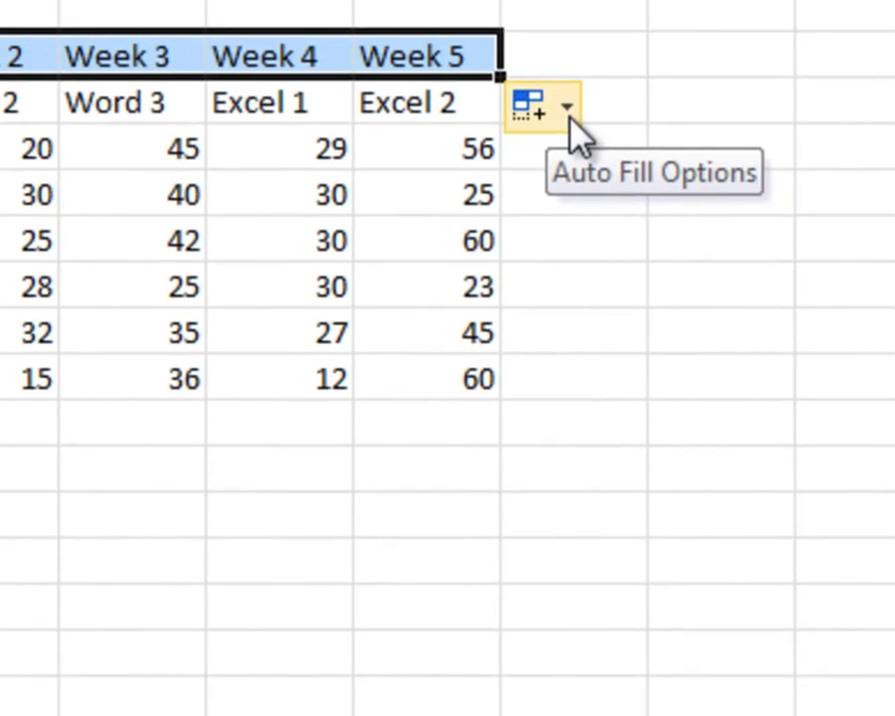
pyautogui.click(688, 203)
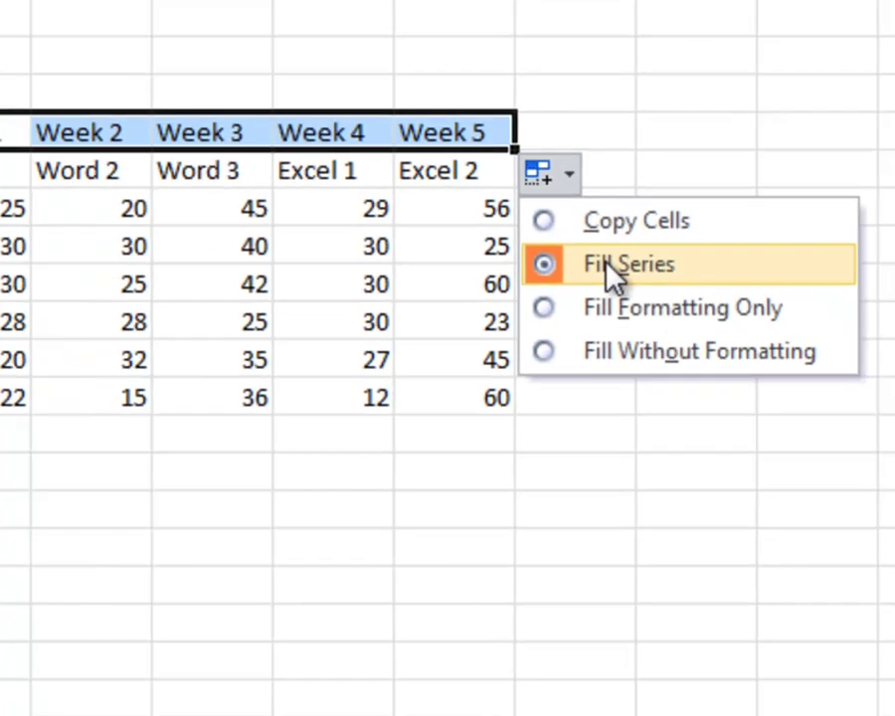
pyautogui.click(609, 265)
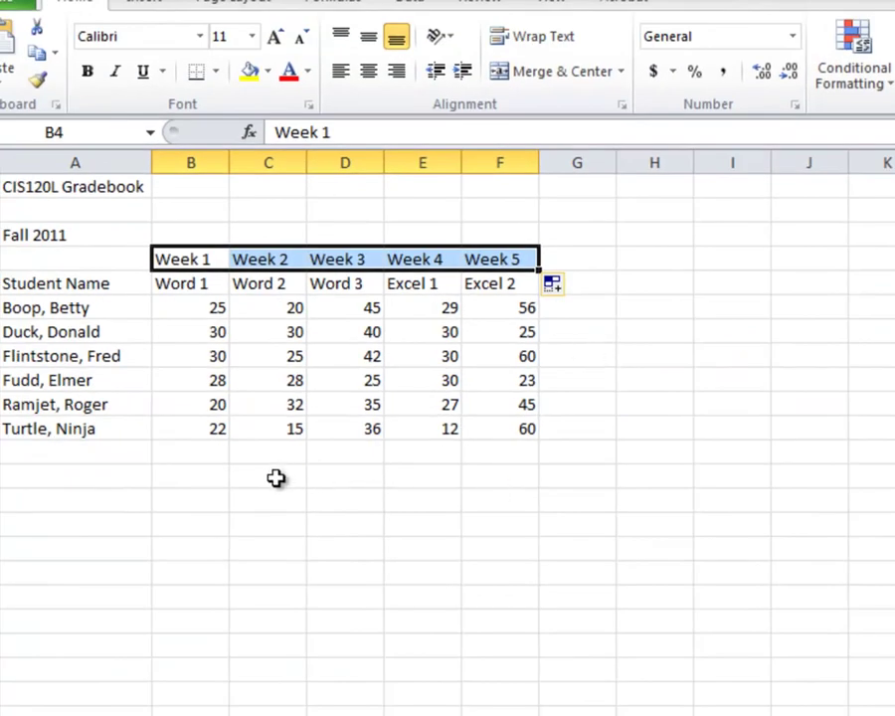
pyautogui.click(275, 478)
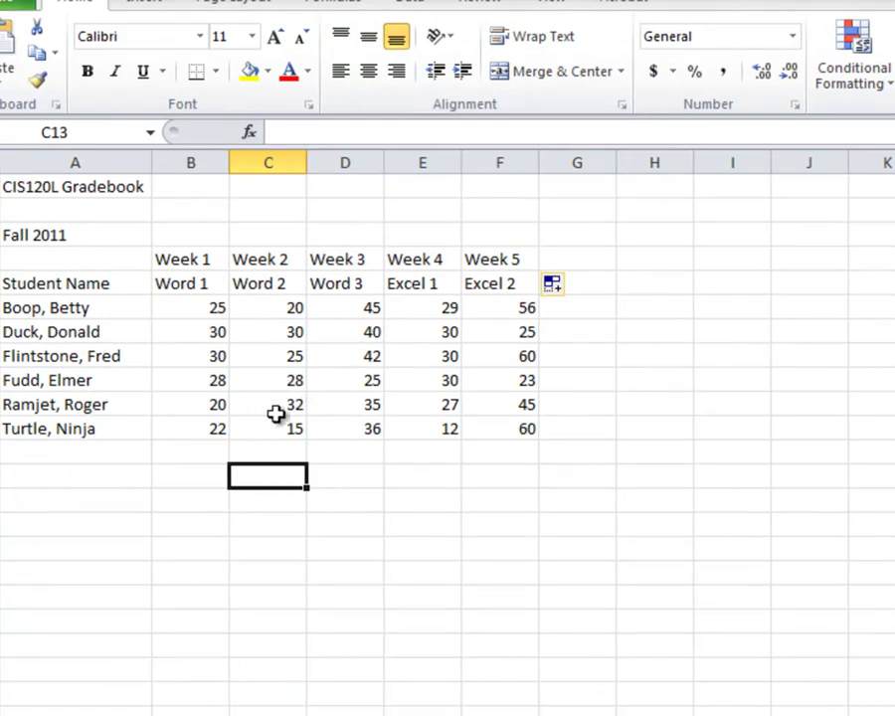